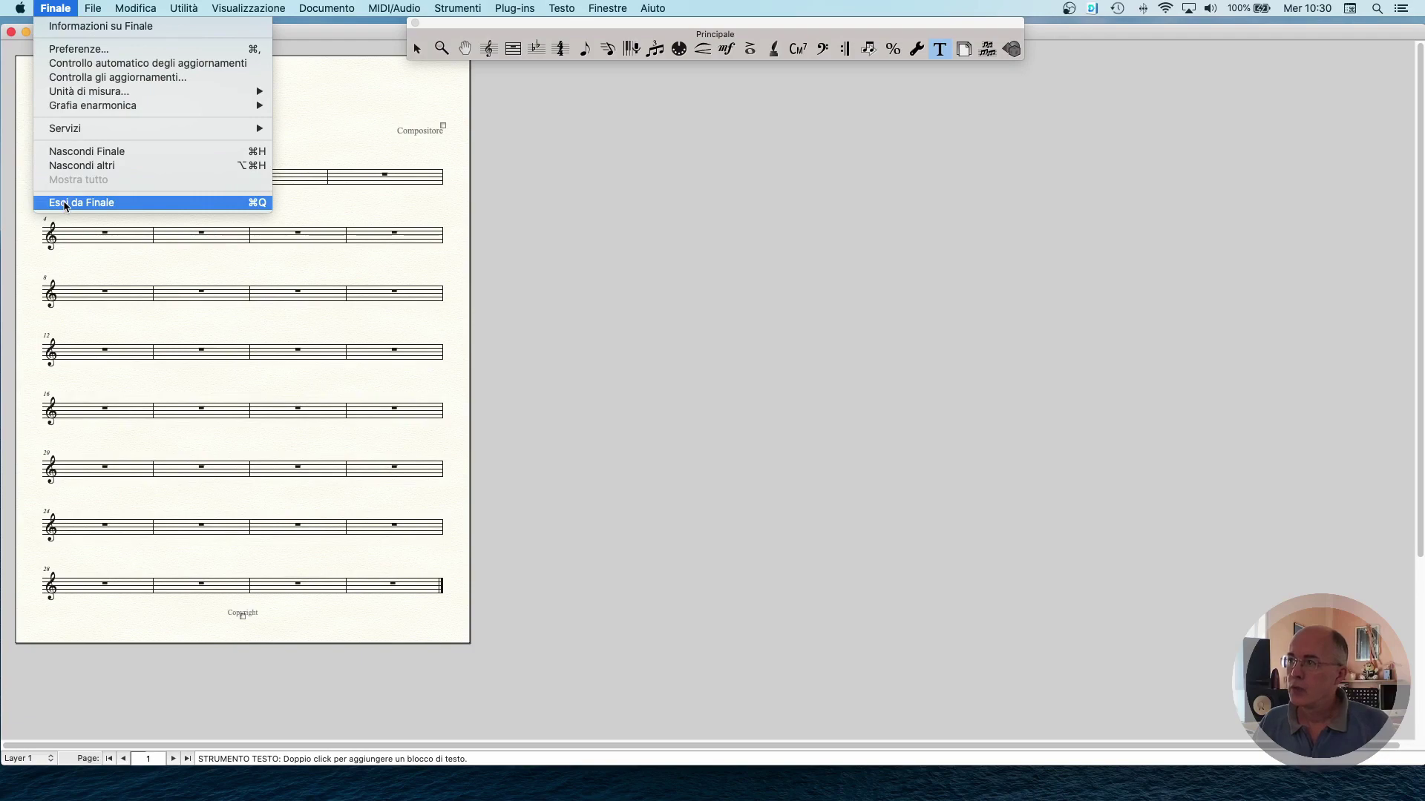
Quit Finale, relaunch it and move its launch window toward the middle of the screen.
{"action": "left_click", "coordinate": [65, 203]}
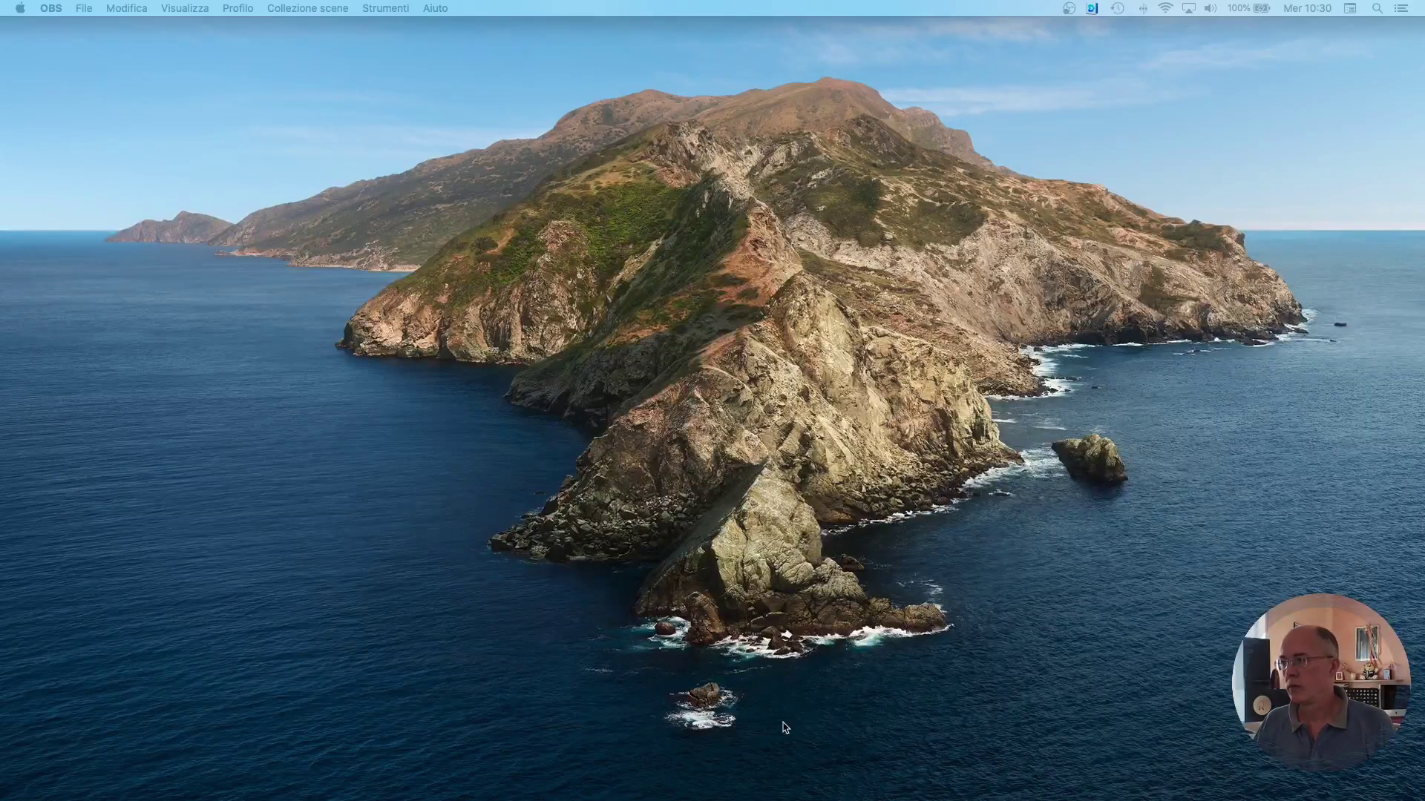
{"action": "mouse_move", "coordinate": [912, 794]}
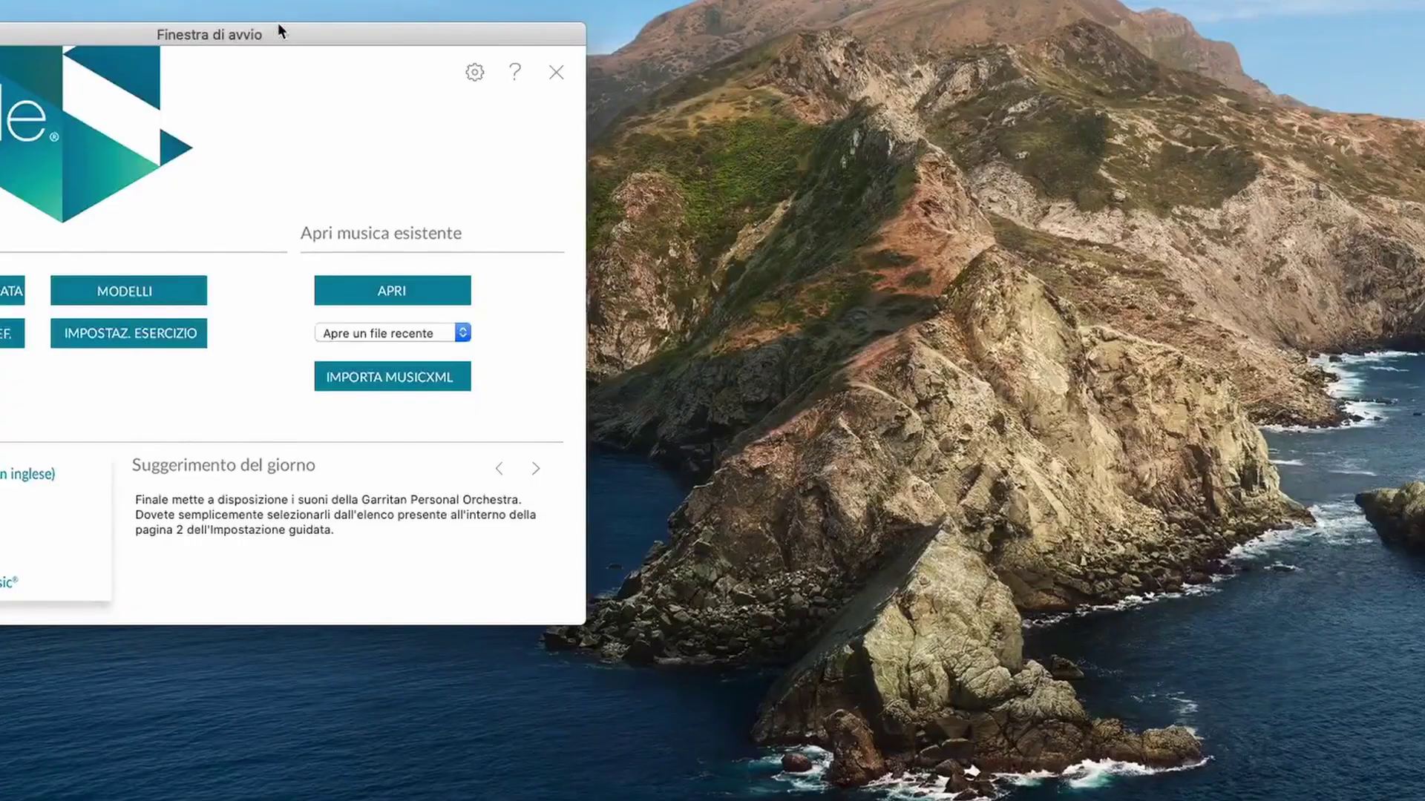
{"action": "left_click_drag", "start_coordinate": [279, 28], "coordinate": [830, 46]}
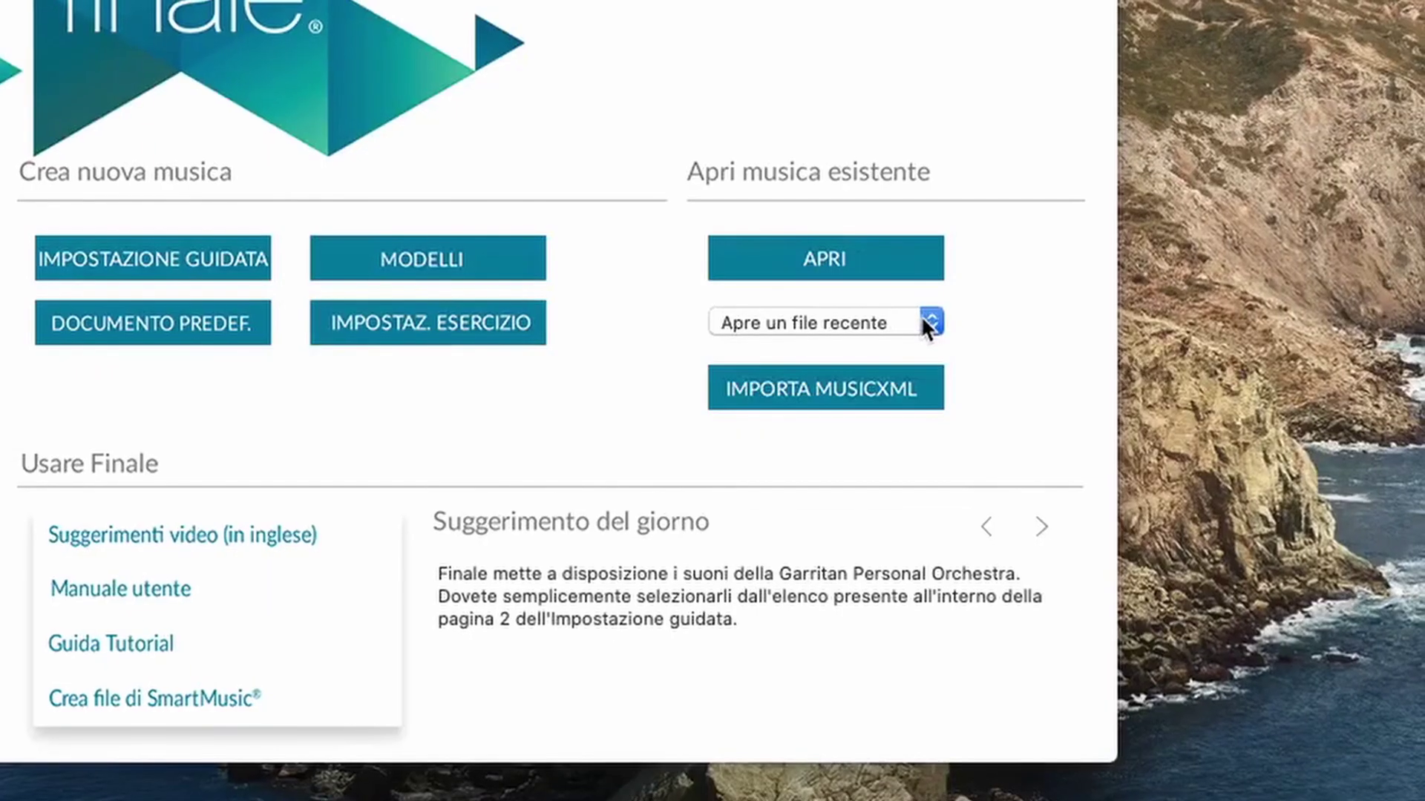
Check the list of recent files offered for opening, without opening any of them.
{"action": "left_click", "coordinate": [811, 338]}
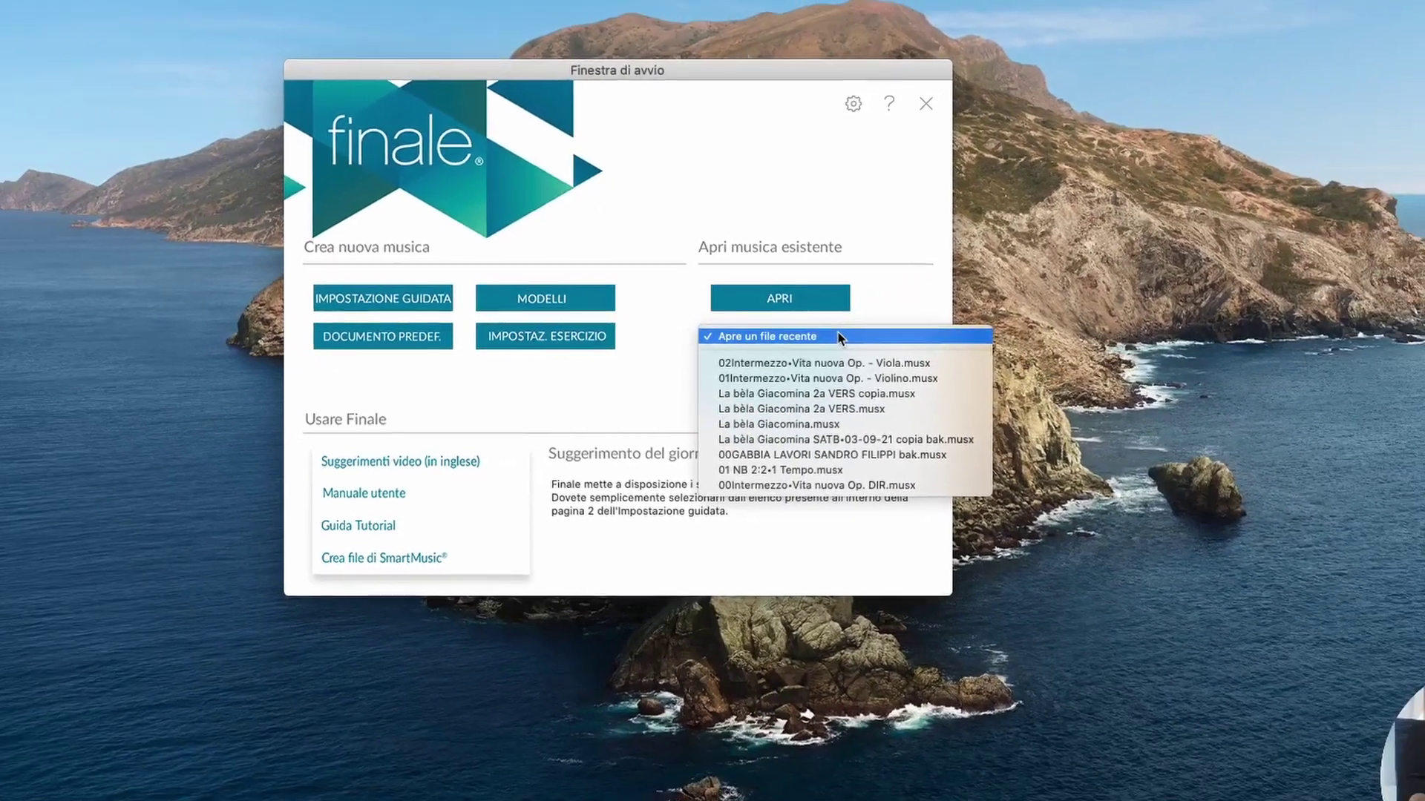
{"action": "left_click", "coordinate": [611, 400]}
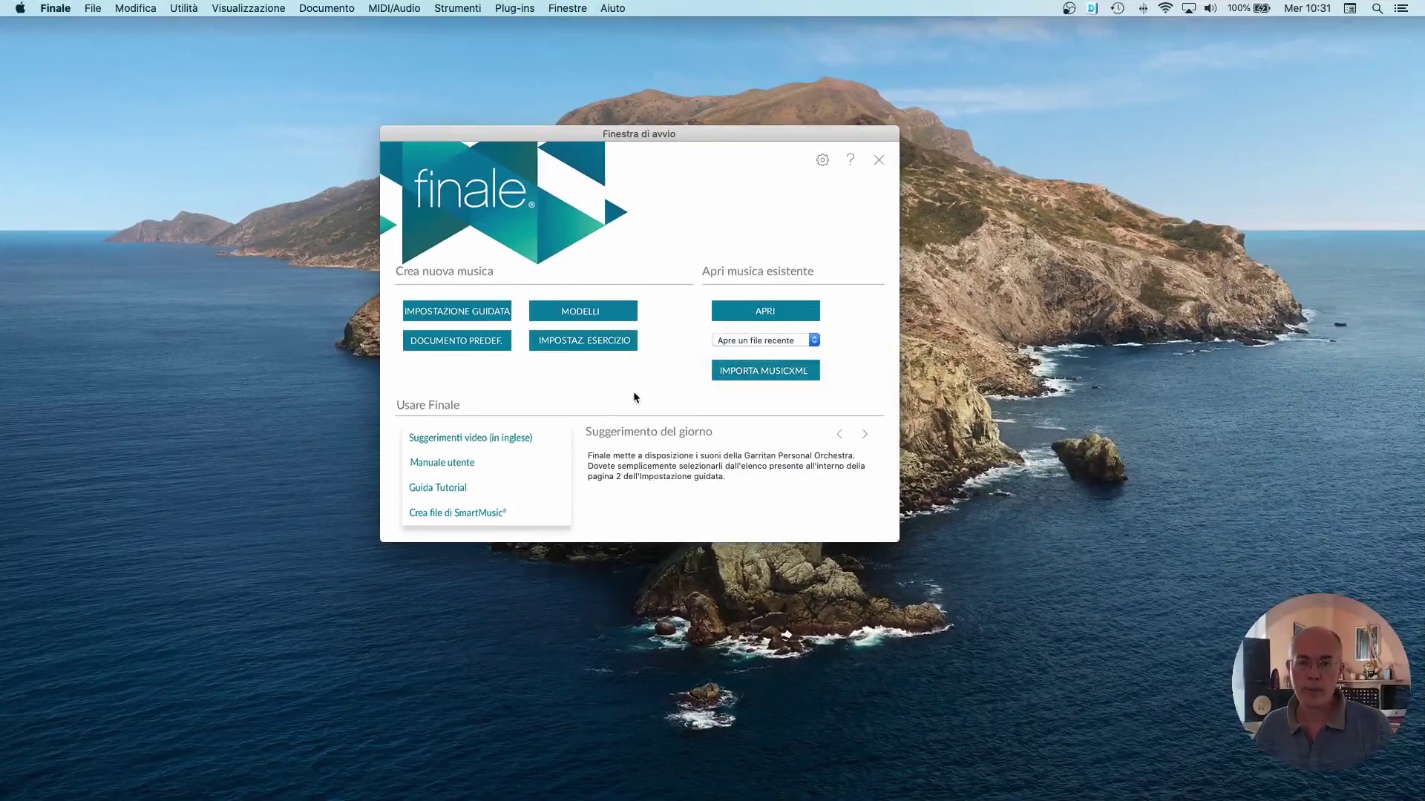
Start the guided document setup (Impostazione guidata) for a new score and shift its window slightly.
{"action": "left_click", "coordinate": [458, 319]}
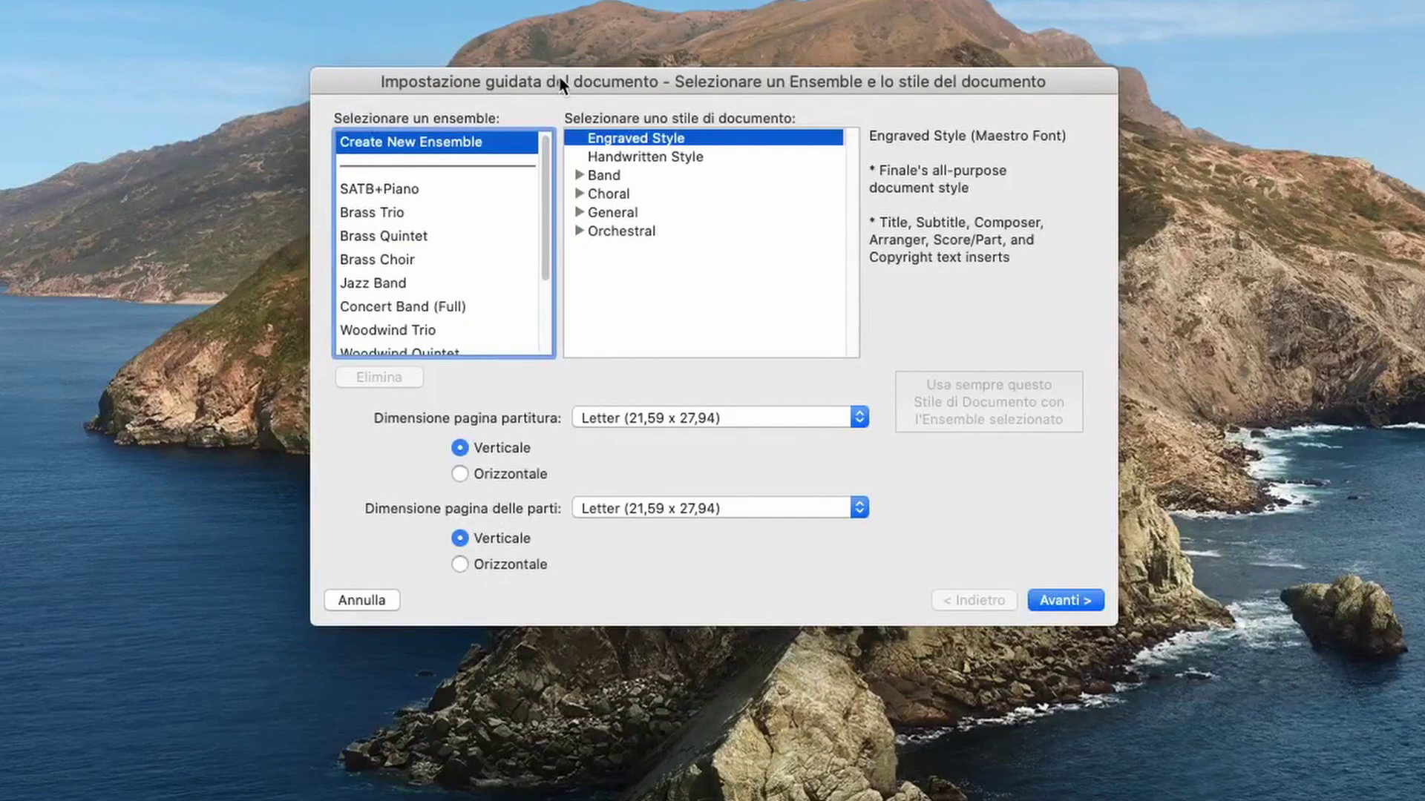
{"action": "left_click_drag", "start_coordinate": [561, 78], "coordinate": [507, 77]}
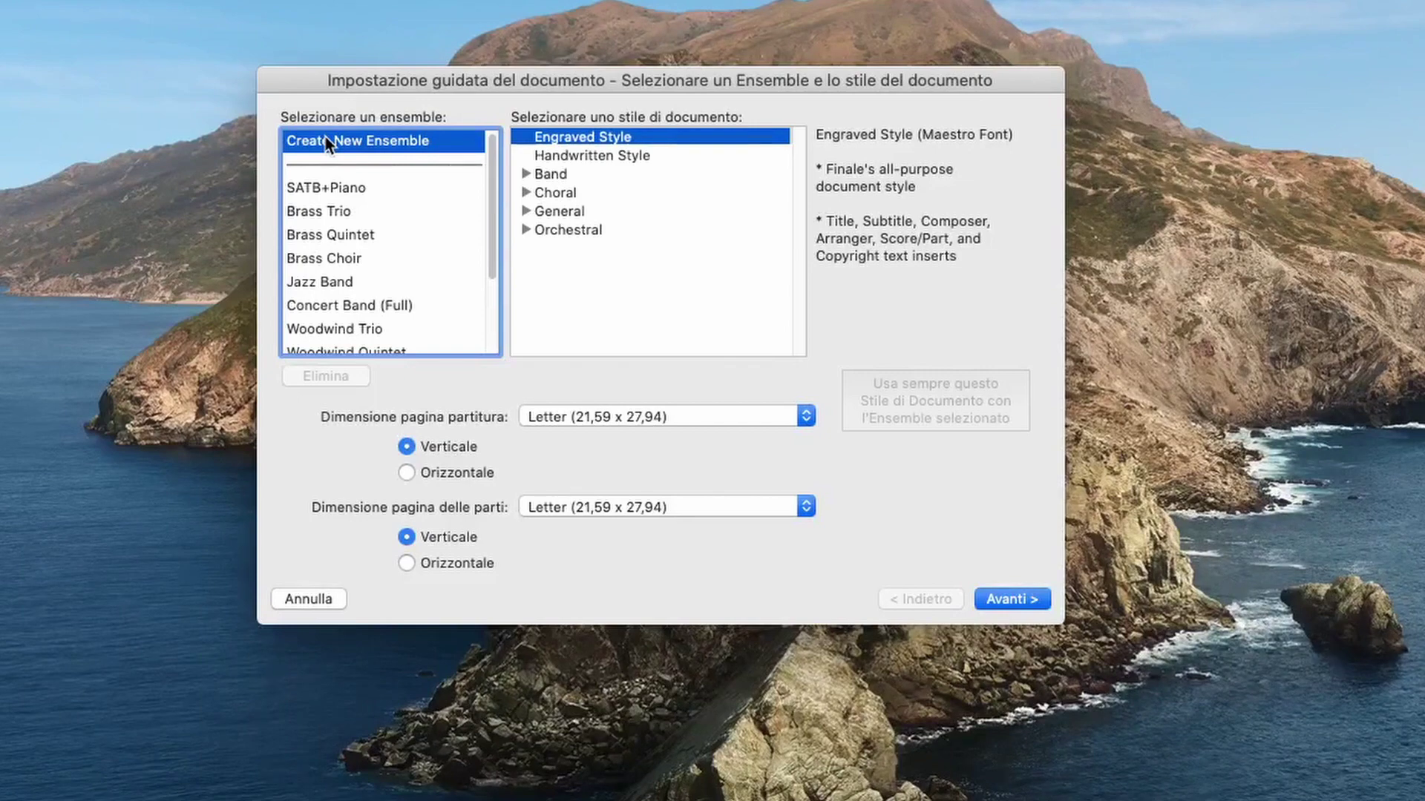
Look through the preset ensembles such as SATB+Piano, Brass Trio and Brass Choir, and return to Create New Ensemble.
{"action": "scroll", "coordinate": [494, 238], "scroll_direction": "down", "scroll_amount": 1}
{"action": "mouse_move", "coordinate": [494, 238]}
{"action": "left_mouse_down"}
{"action": "mouse_move", "coordinate": [493, 334]}
{"action": "mouse_move", "coordinate": [493, 252]}
{"action": "left_mouse_up"}
{"action": "left_click", "coordinate": [315, 195]}
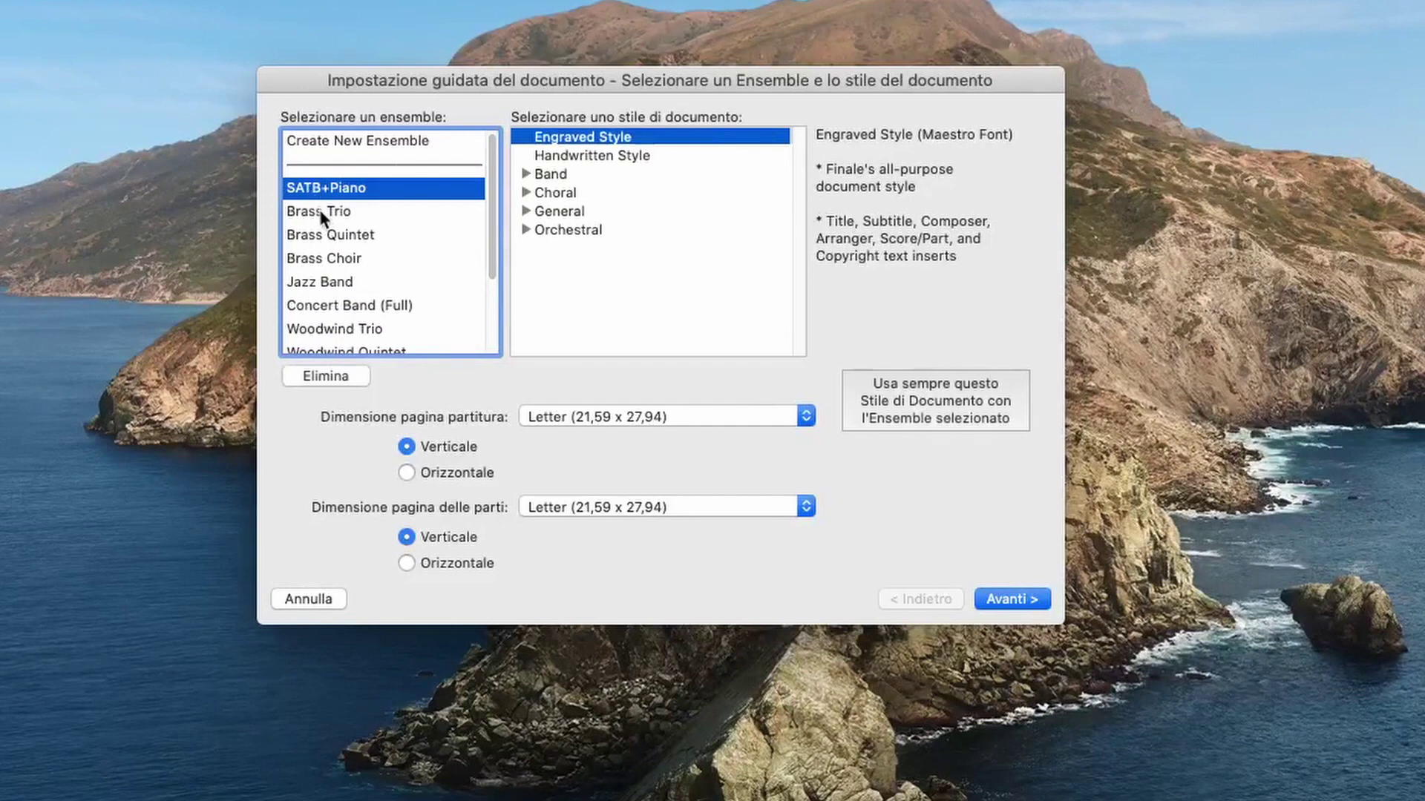
{"action": "left_click", "coordinate": [327, 215]}
{"action": "left_click", "coordinate": [330, 237]}
{"action": "left_click", "coordinate": [331, 278]}
{"action": "left_click", "coordinate": [332, 259]}
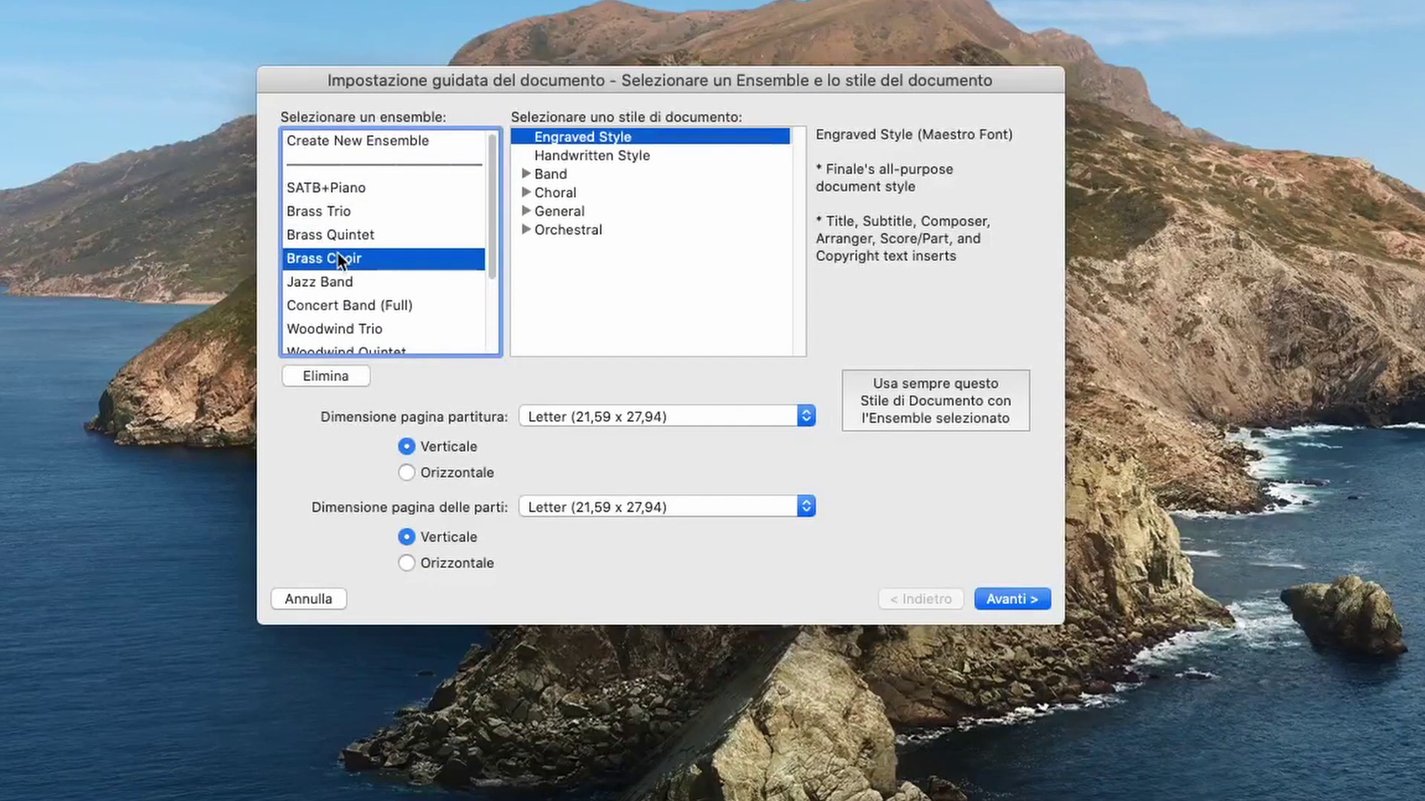
{"action": "left_click_drag", "start_coordinate": [490, 261], "coordinate": [497, 207]}
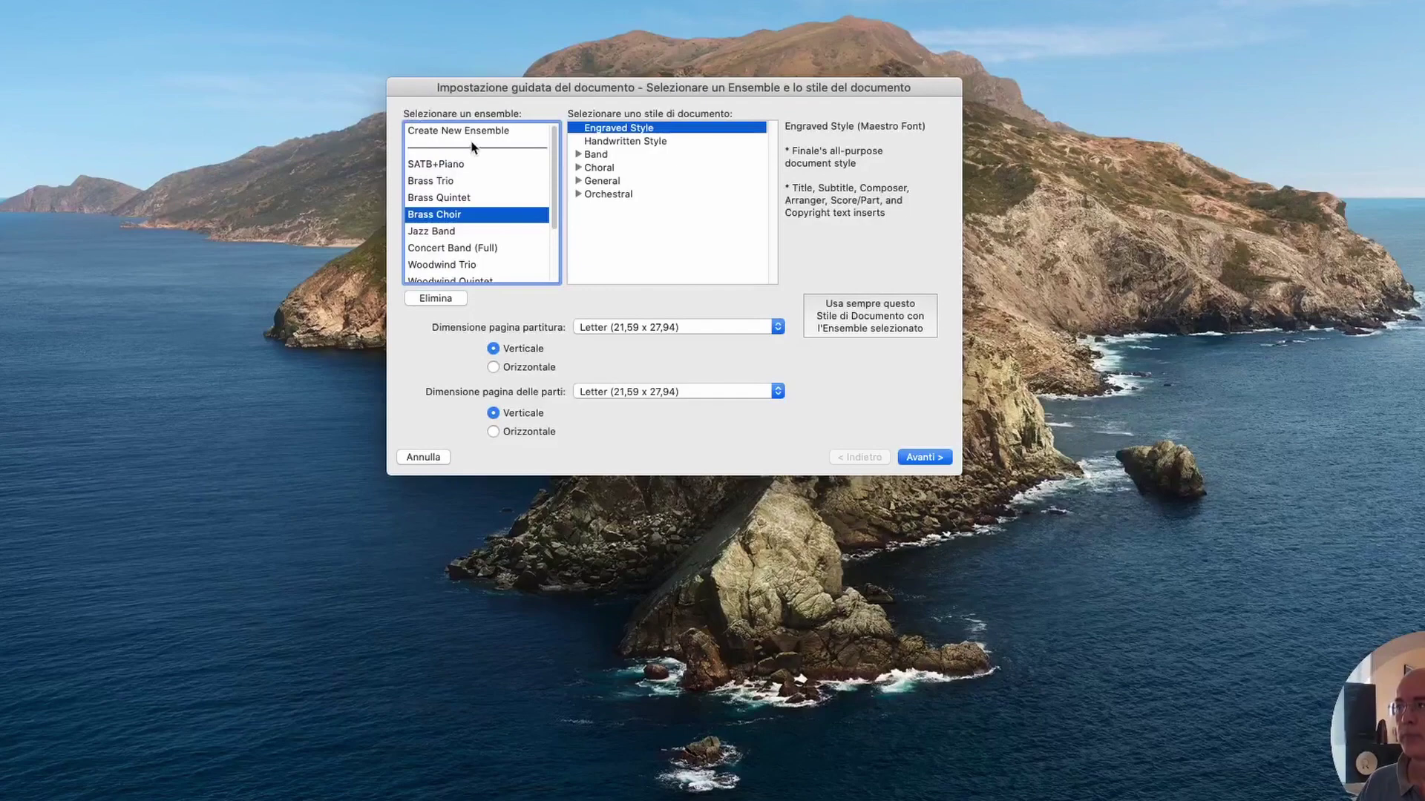
{"action": "left_click", "coordinate": [470, 135]}
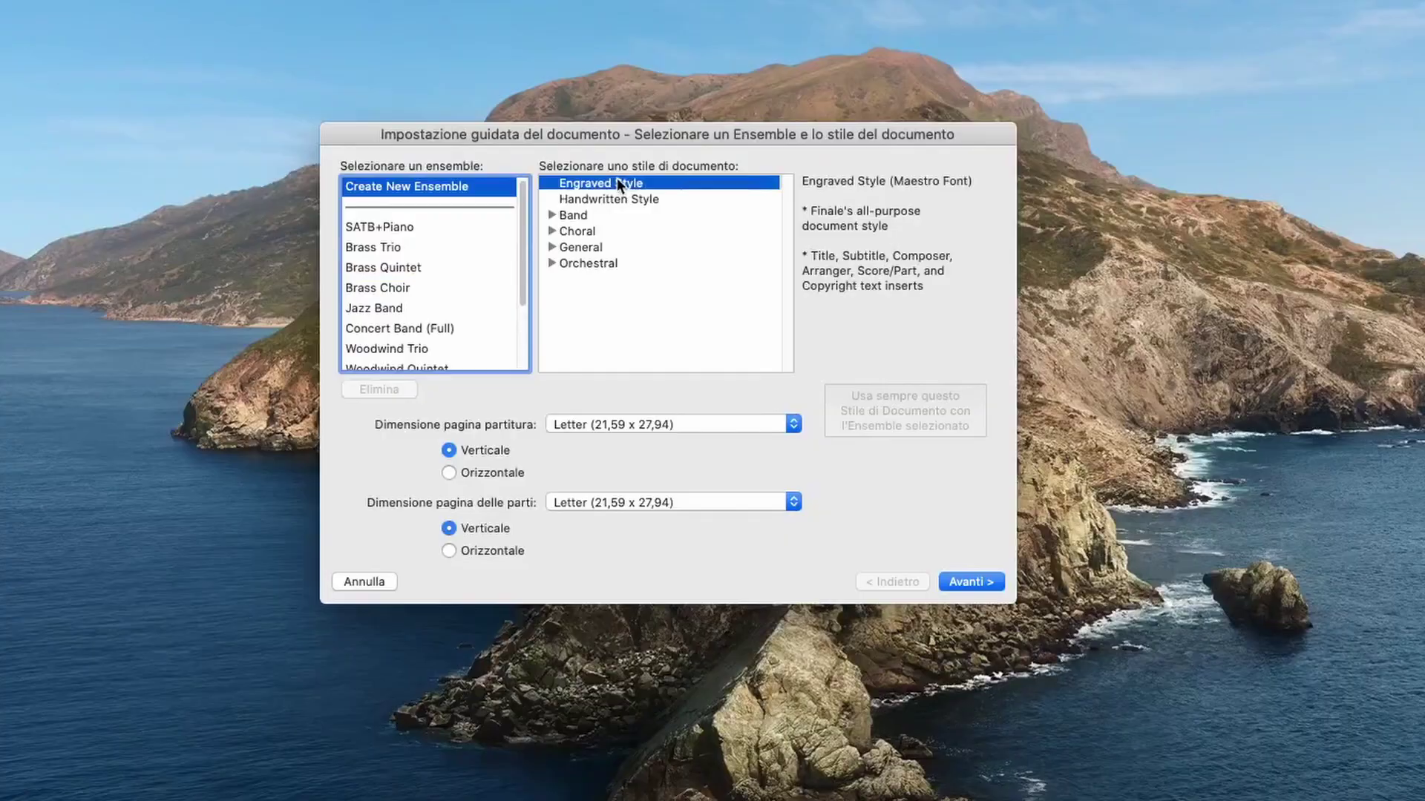
Compare the Handwritten Style document style with Engraved Style, leaving Engraved Style selected.
{"action": "left_click", "coordinate": [640, 176]}
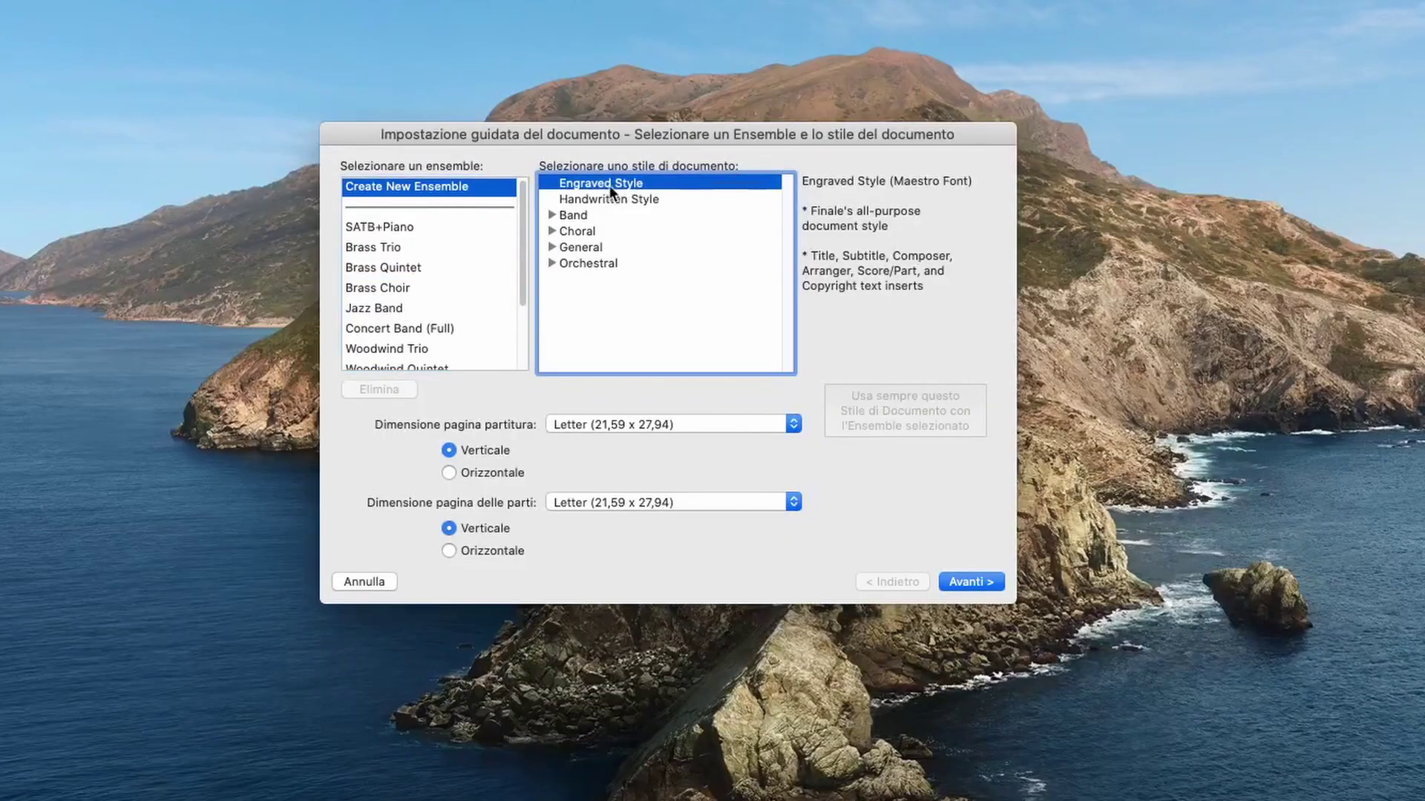
{"action": "left_click", "coordinate": [599, 198]}
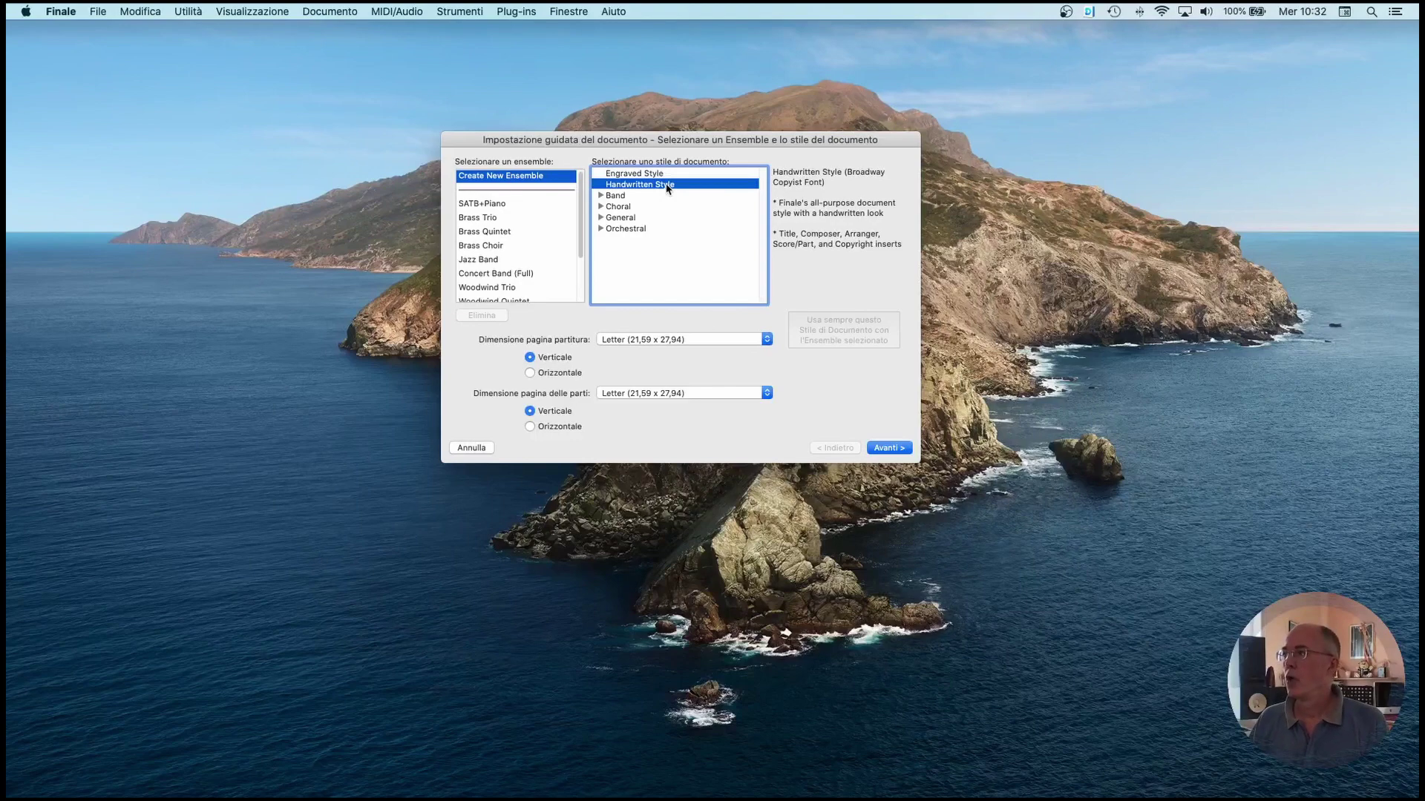
{"action": "left_click", "coordinate": [656, 174]}
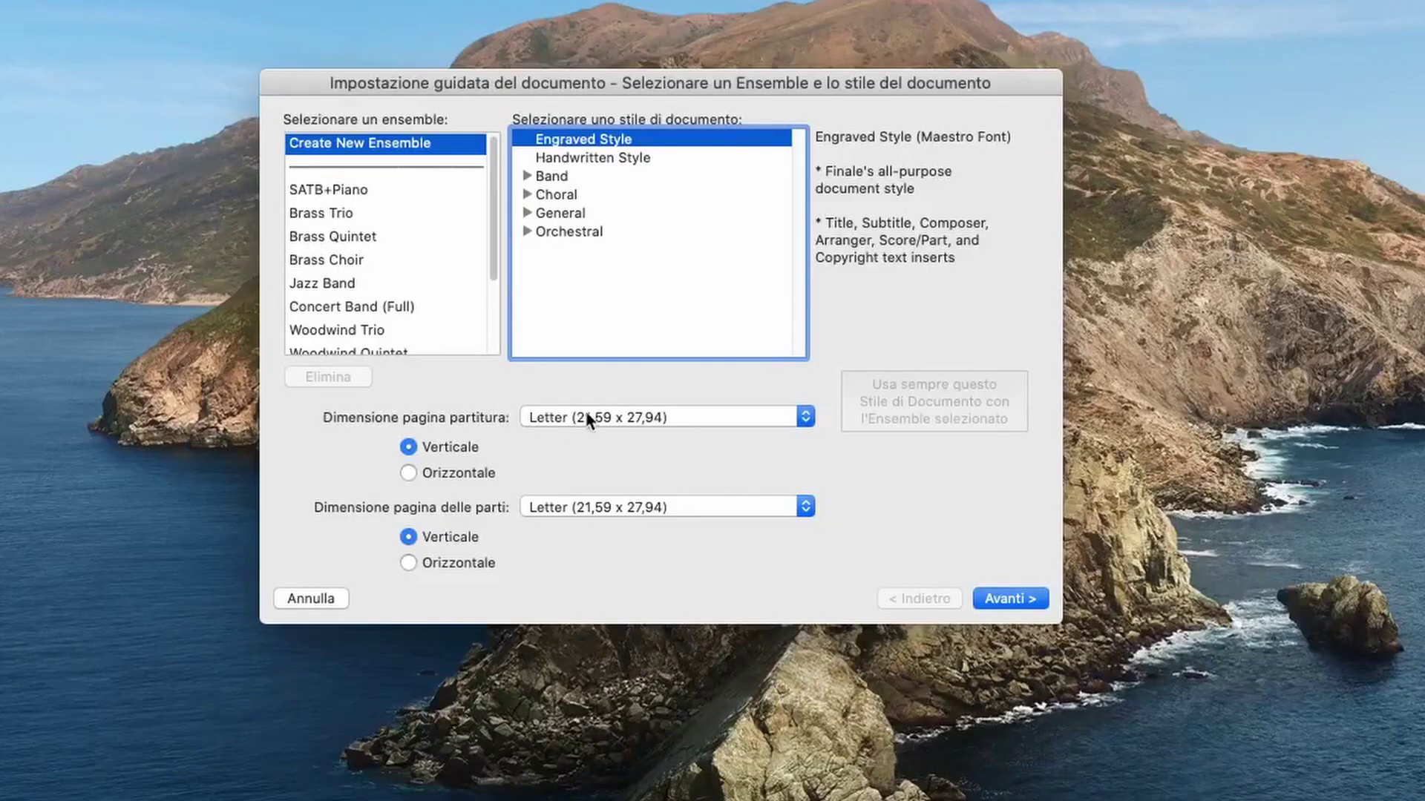
Set the page size of both the score and the parts to A4 and continue to the instrument selection.
{"action": "left_click", "coordinate": [639, 340]}
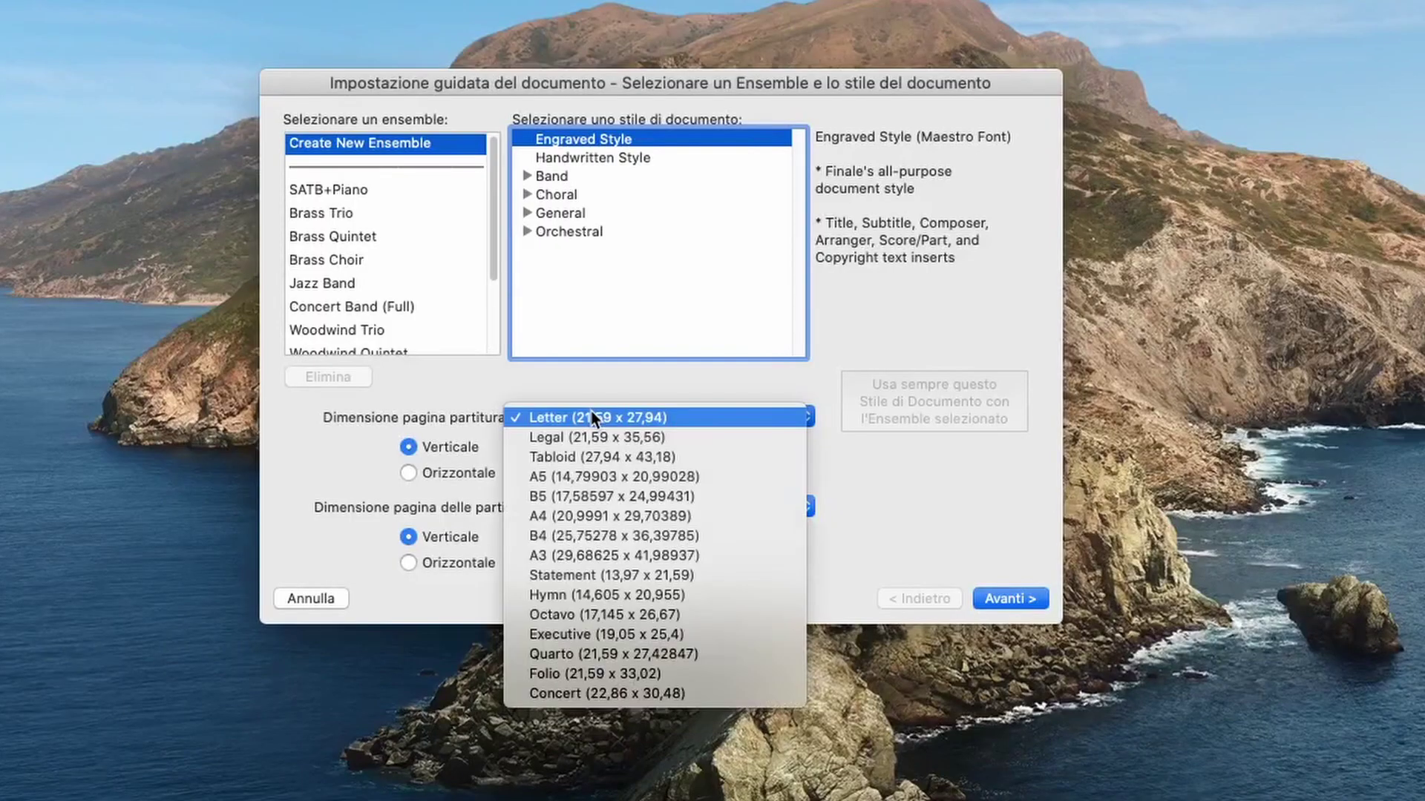
{"action": "left_click", "coordinate": [604, 516]}
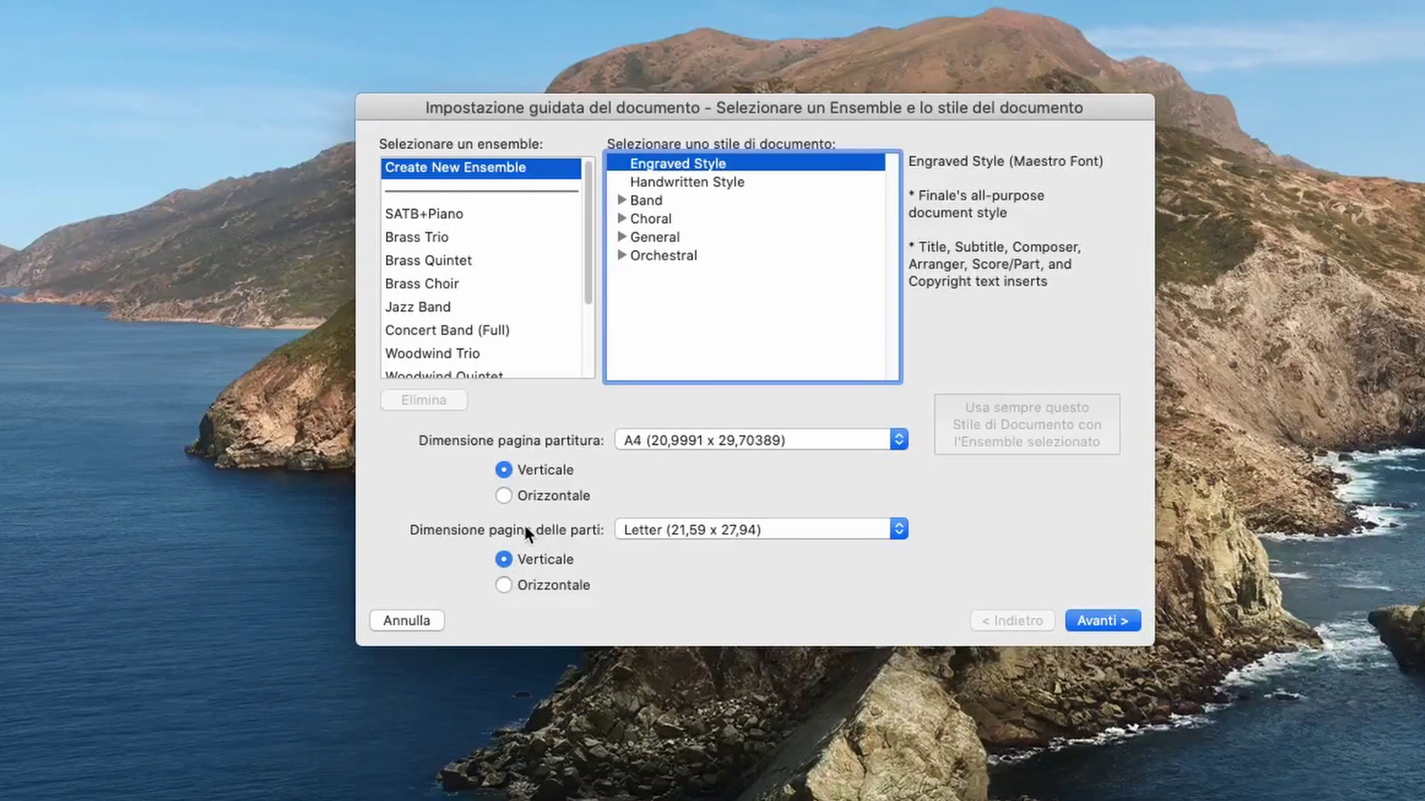
{"action": "left_click", "coordinate": [630, 529]}
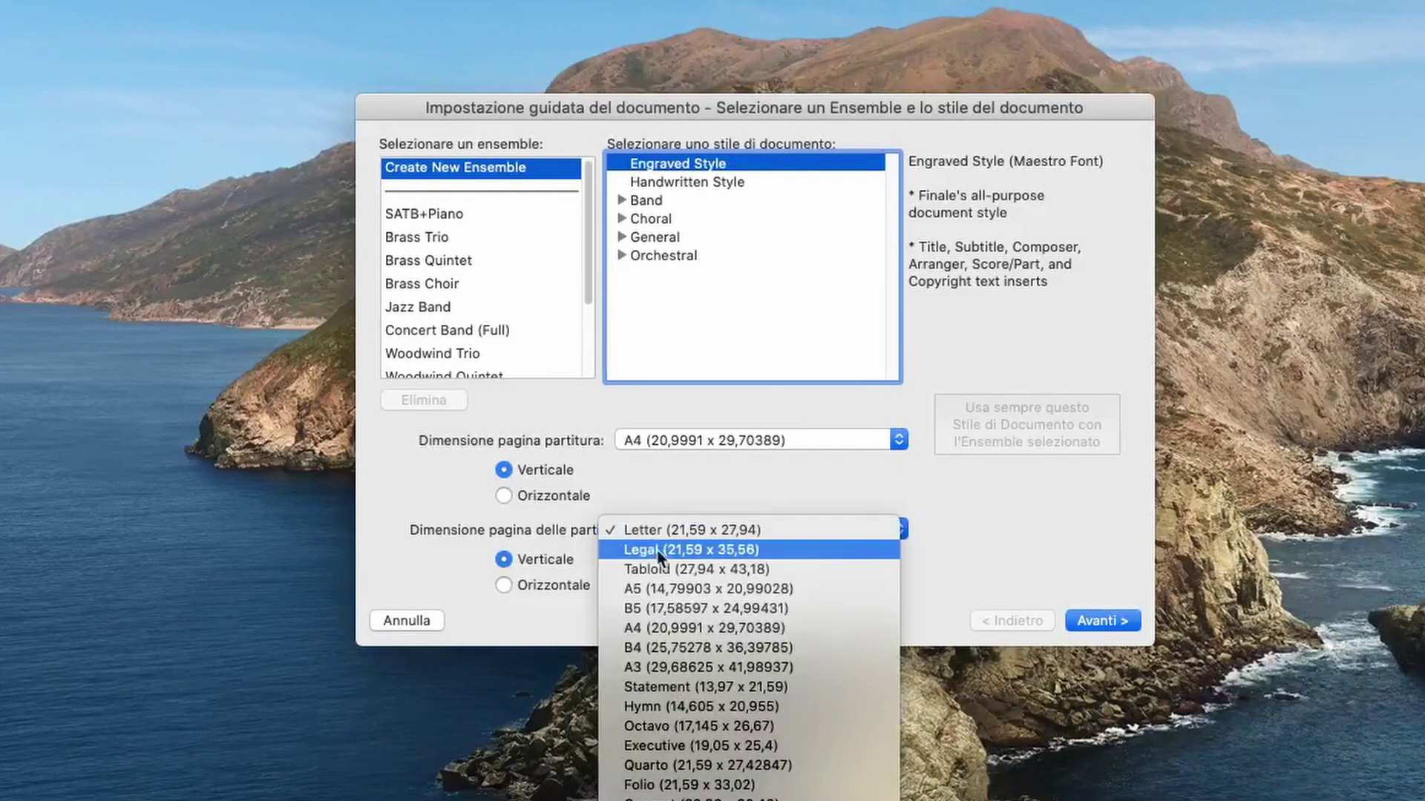
{"action": "left_click", "coordinate": [675, 629]}
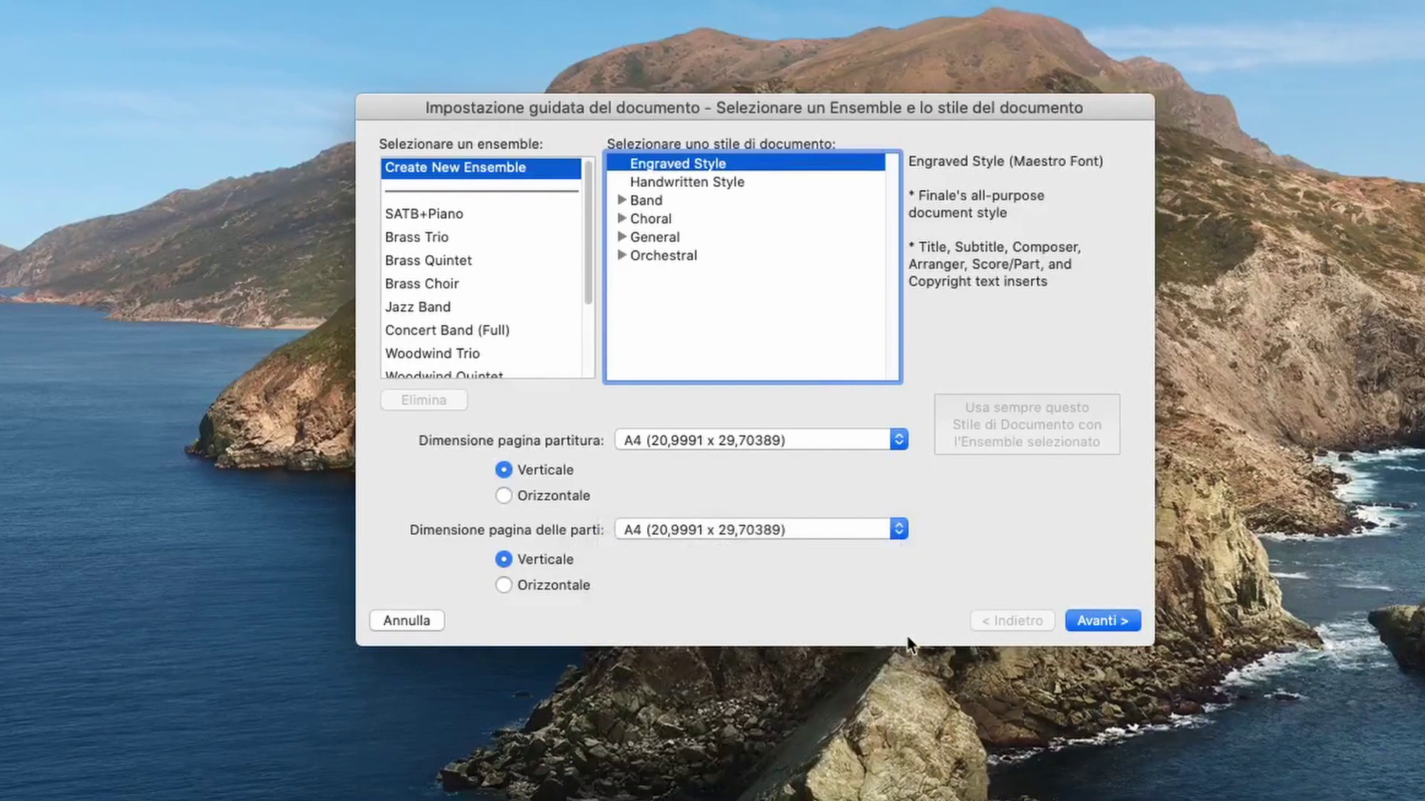
{"action": "left_click", "coordinate": [1113, 622]}
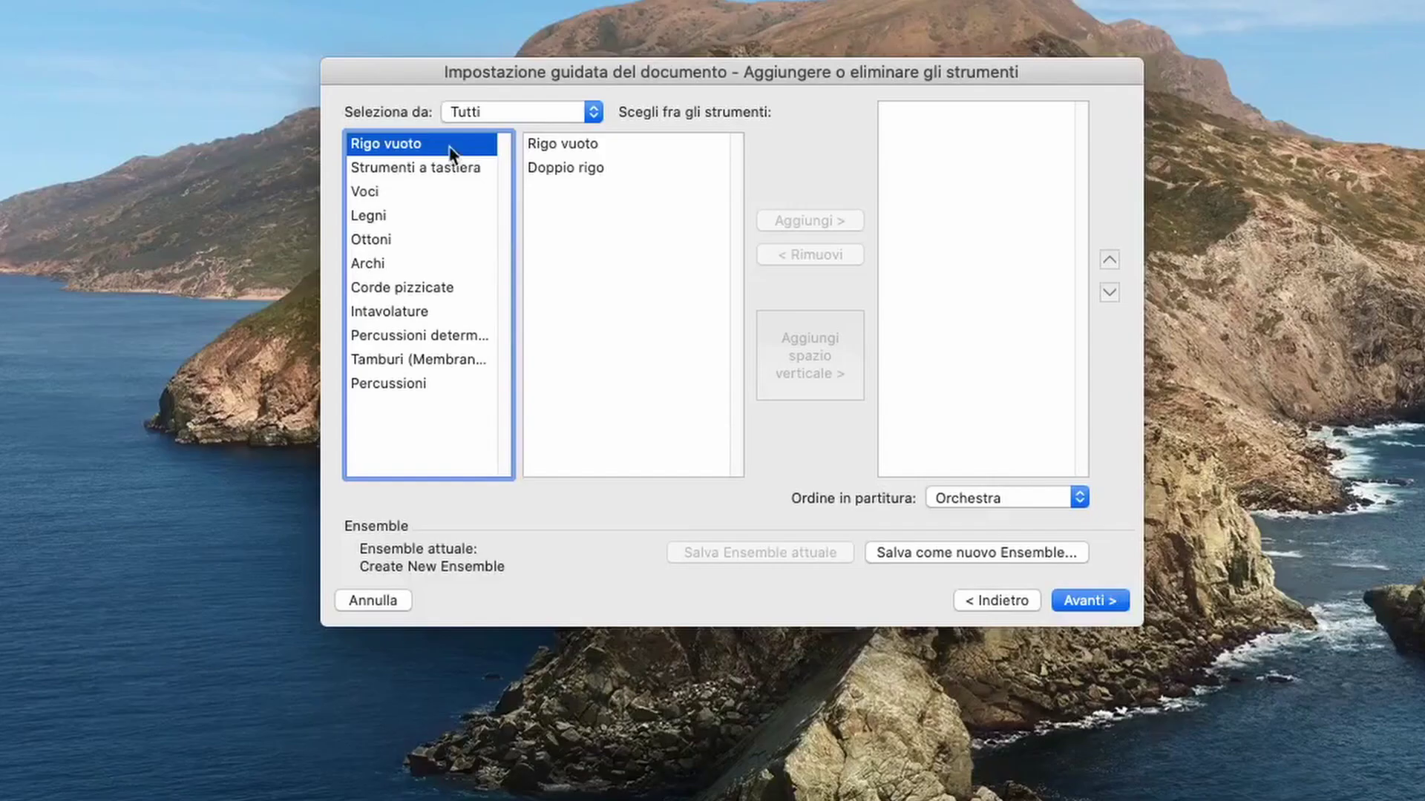
Examine the instruments offered in families such as Strumenti a tastiera, Voci, Legni, Ottoni and Intavolature, returning to Rigo vuoto.
{"action": "left_click", "coordinate": [411, 171]}
{"action": "left_click", "coordinate": [374, 188]}
{"action": "left_click", "coordinate": [391, 312]}
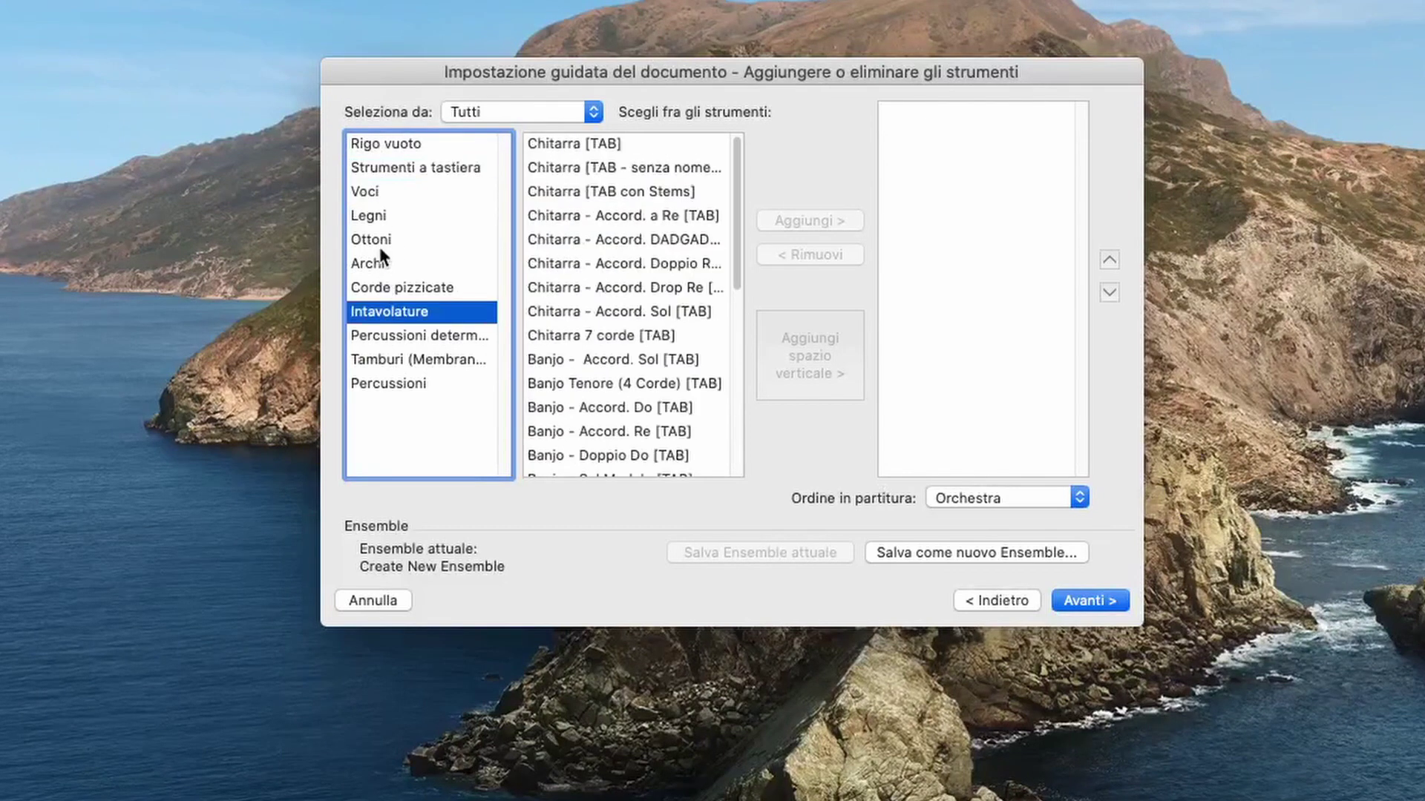
{"action": "left_click", "coordinate": [378, 245]}
{"action": "left_click", "coordinate": [374, 214]}
{"action": "left_click", "coordinate": [378, 192]}
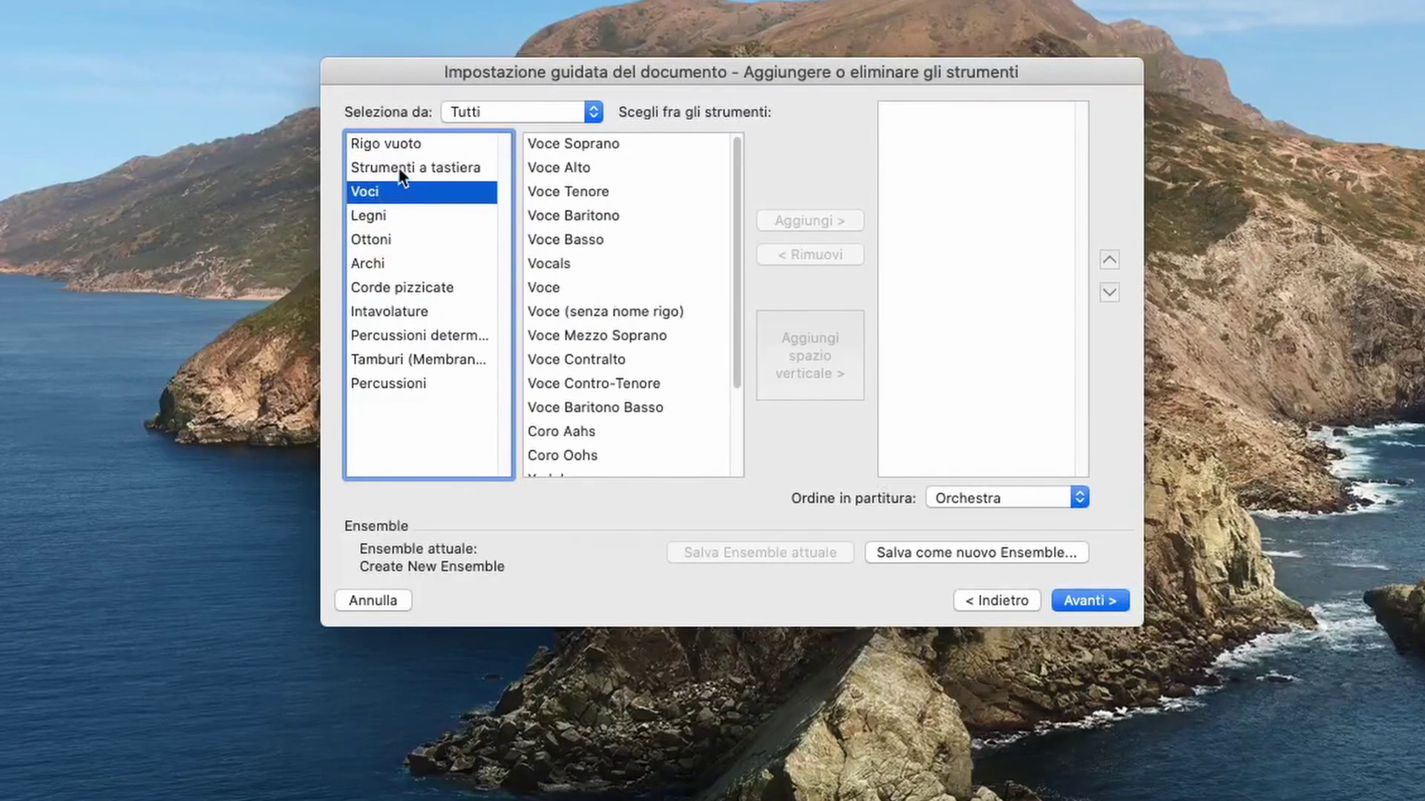
{"action": "left_click", "coordinate": [401, 168]}
{"action": "left_click", "coordinate": [397, 143]}
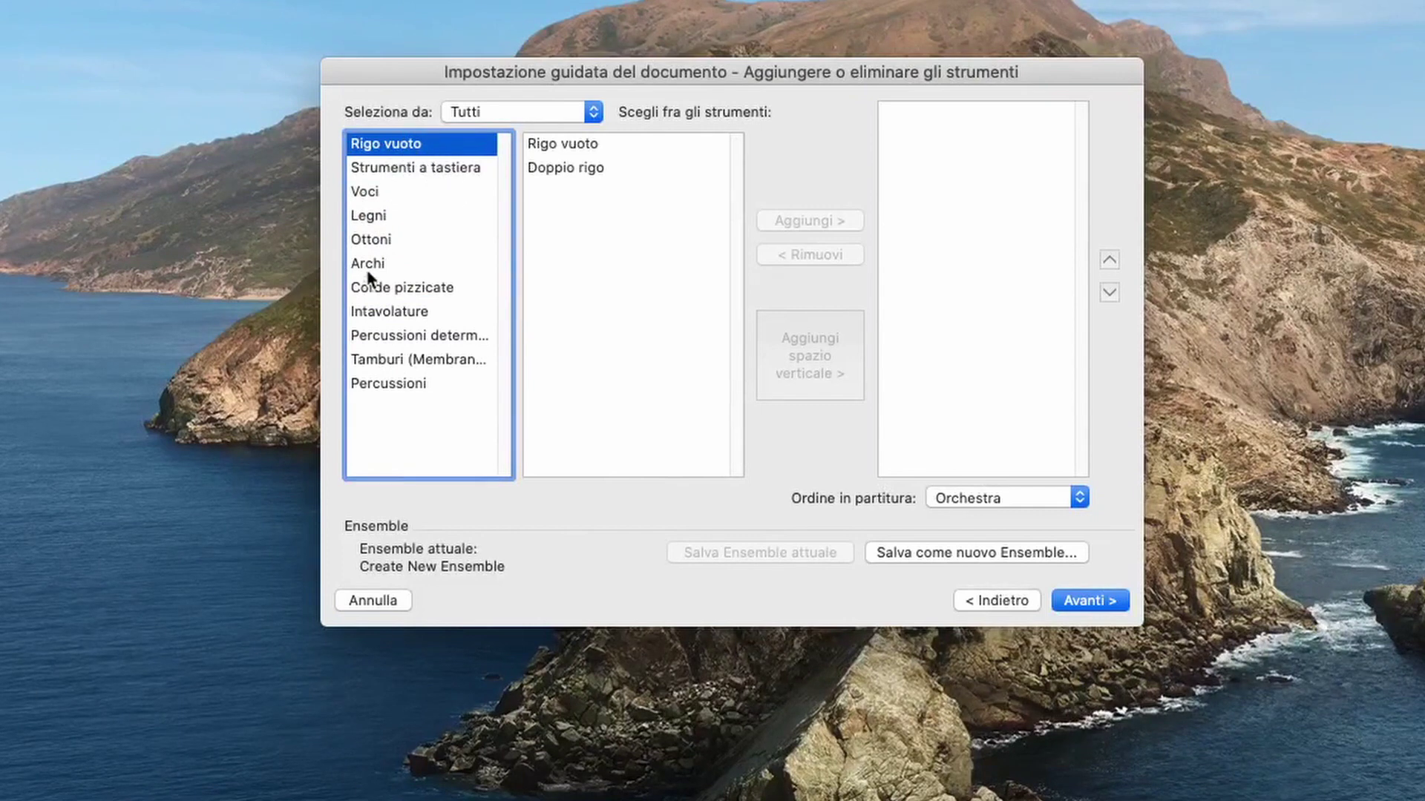
{"action": "left_click", "coordinate": [381, 166]}
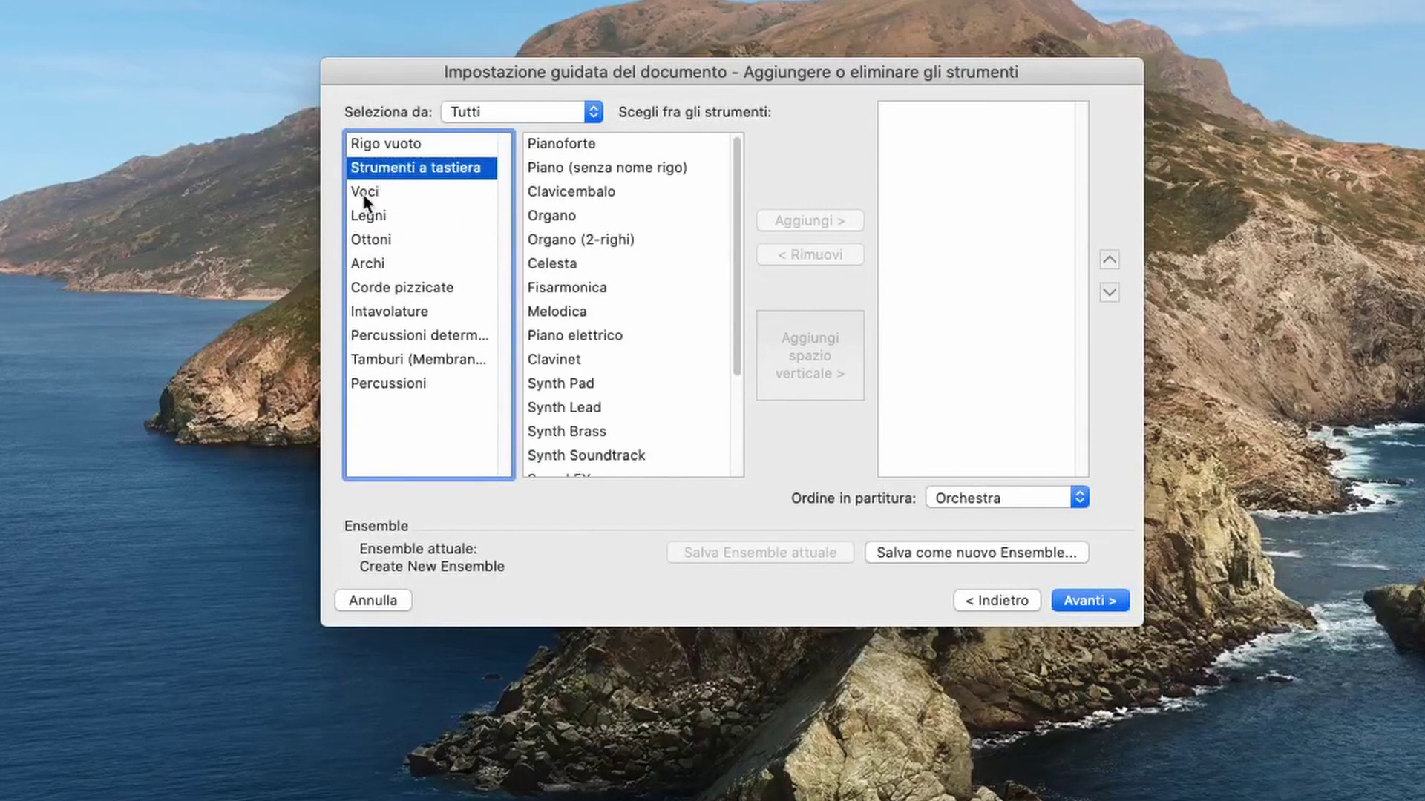
{"action": "left_click", "coordinate": [363, 193]}
{"action": "left_click", "coordinate": [371, 237]}
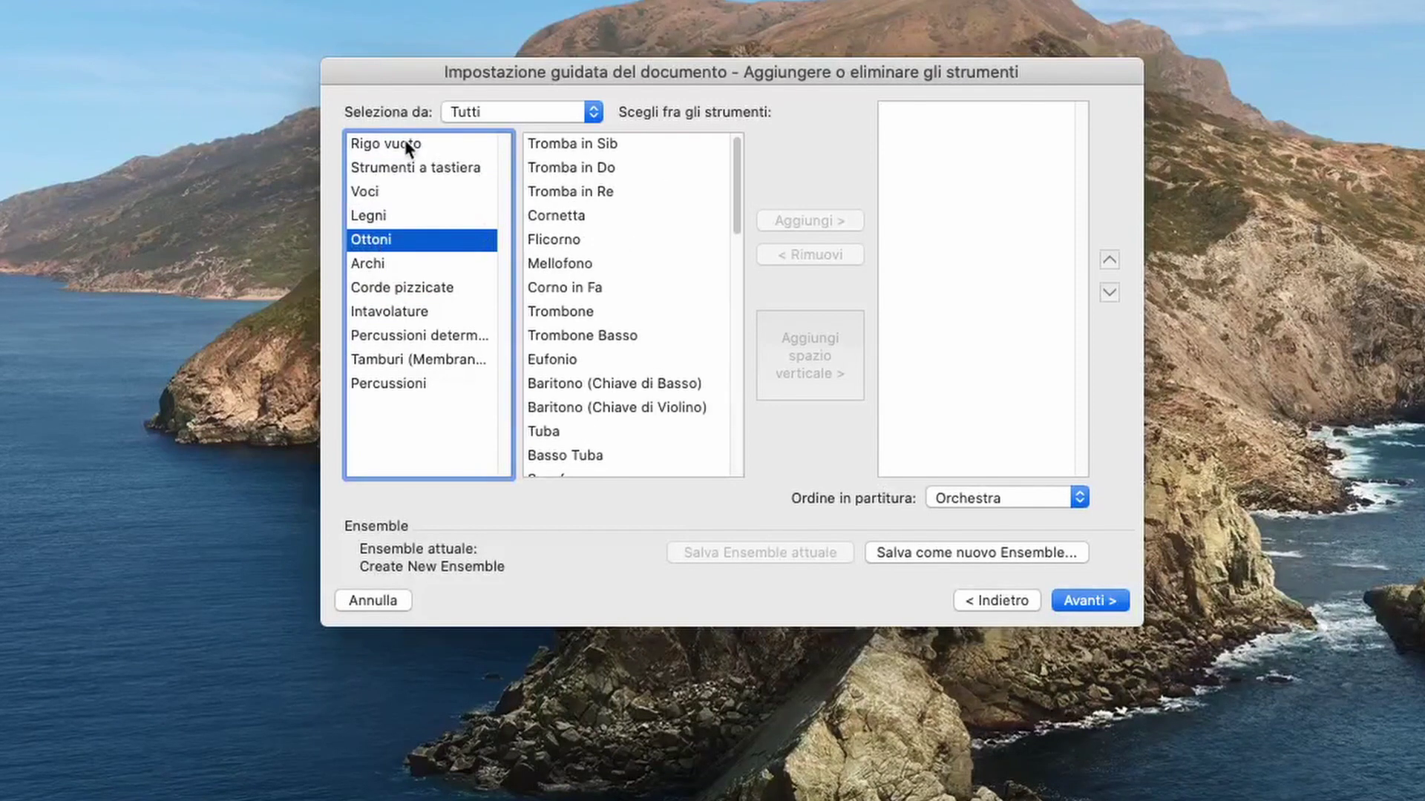
{"action": "left_click_drag", "start_coordinate": [737, 196], "coordinate": [732, 434]}
{"action": "scroll", "coordinate": [731, 436], "scroll_direction": "up", "scroll_amount": 15}
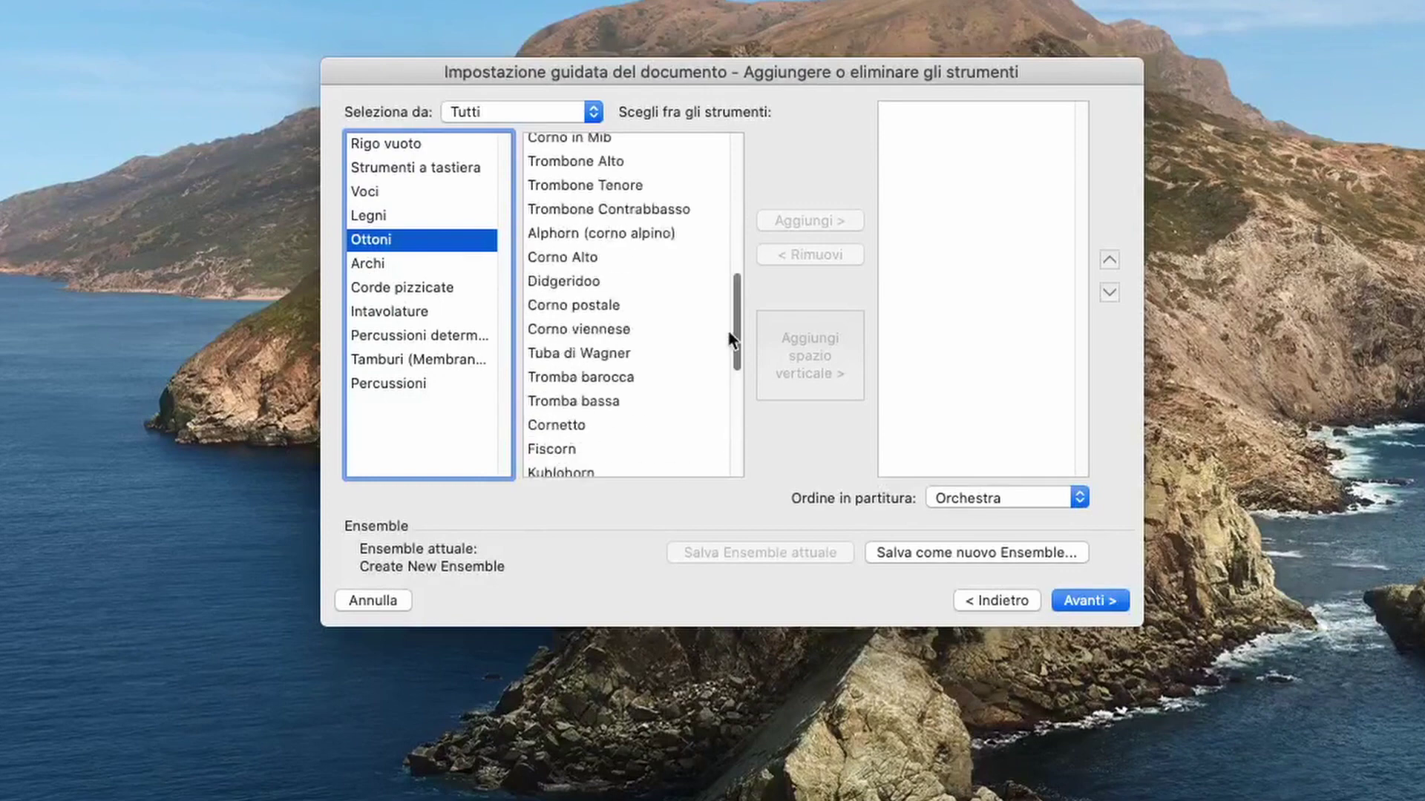
{"action": "left_click", "coordinate": [395, 141]}
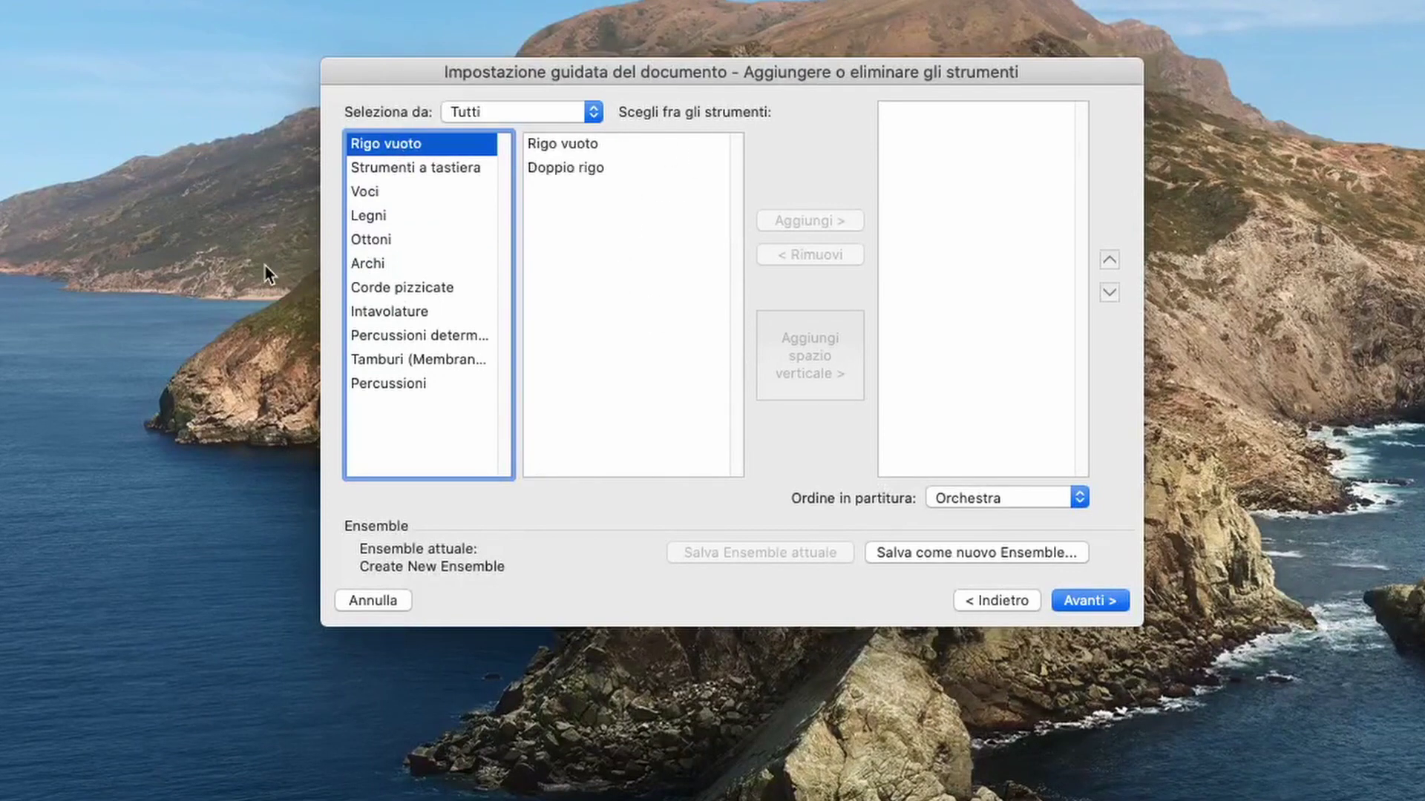
Add a single blank staff (Rigo vuoto) to the score and continue to the score information page.
{"action": "left_click", "coordinate": [549, 146]}
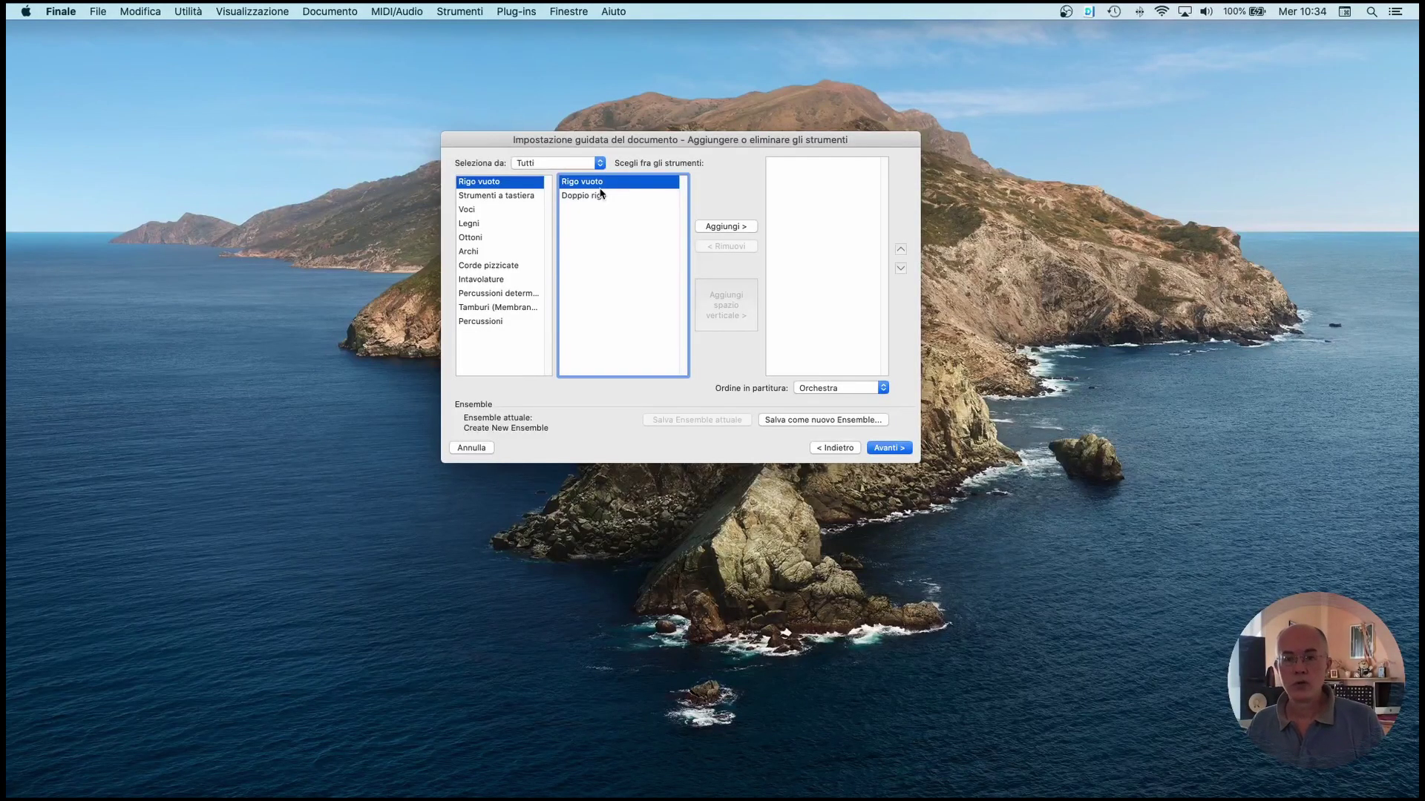
{"action": "left_click", "coordinate": [602, 195]}
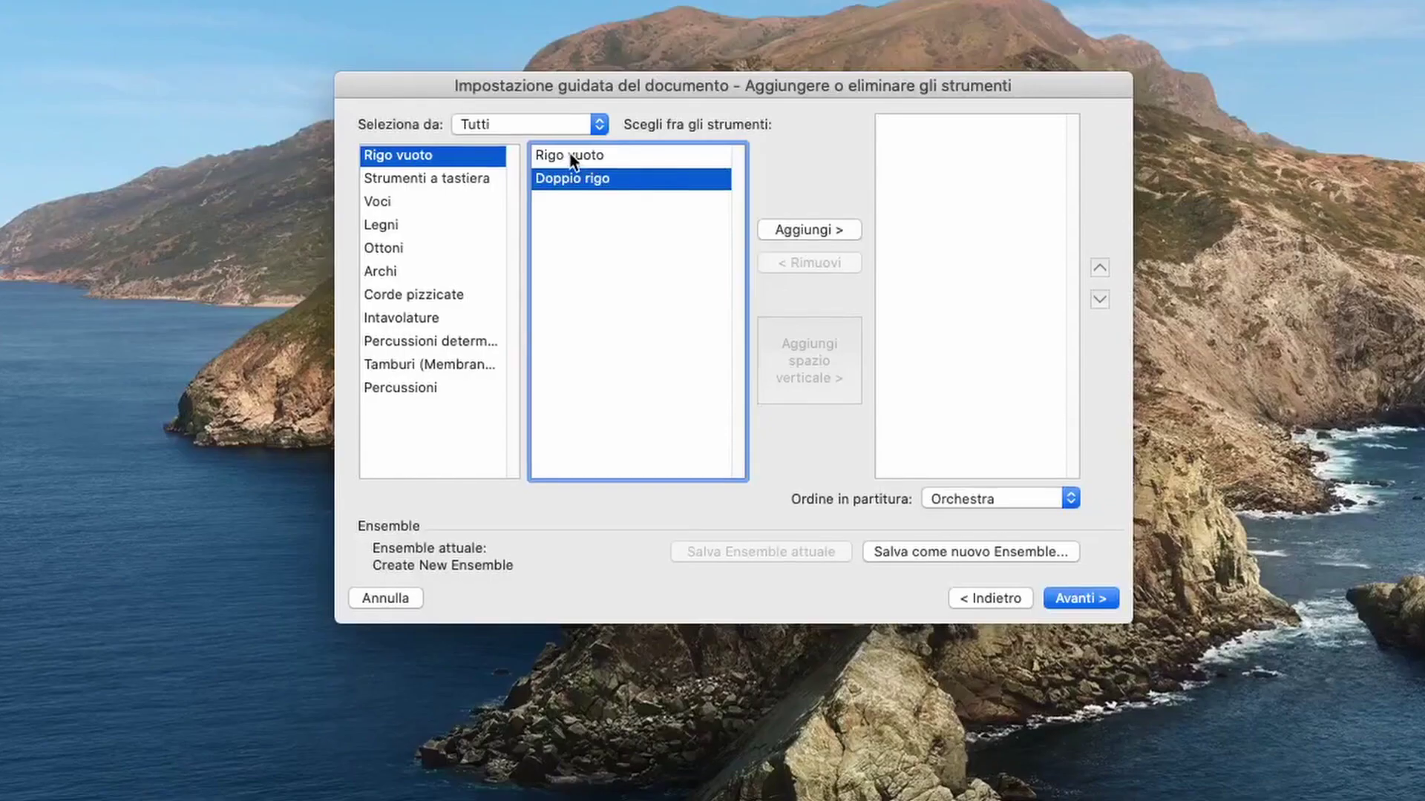
{"action": "left_click", "coordinate": [586, 182]}
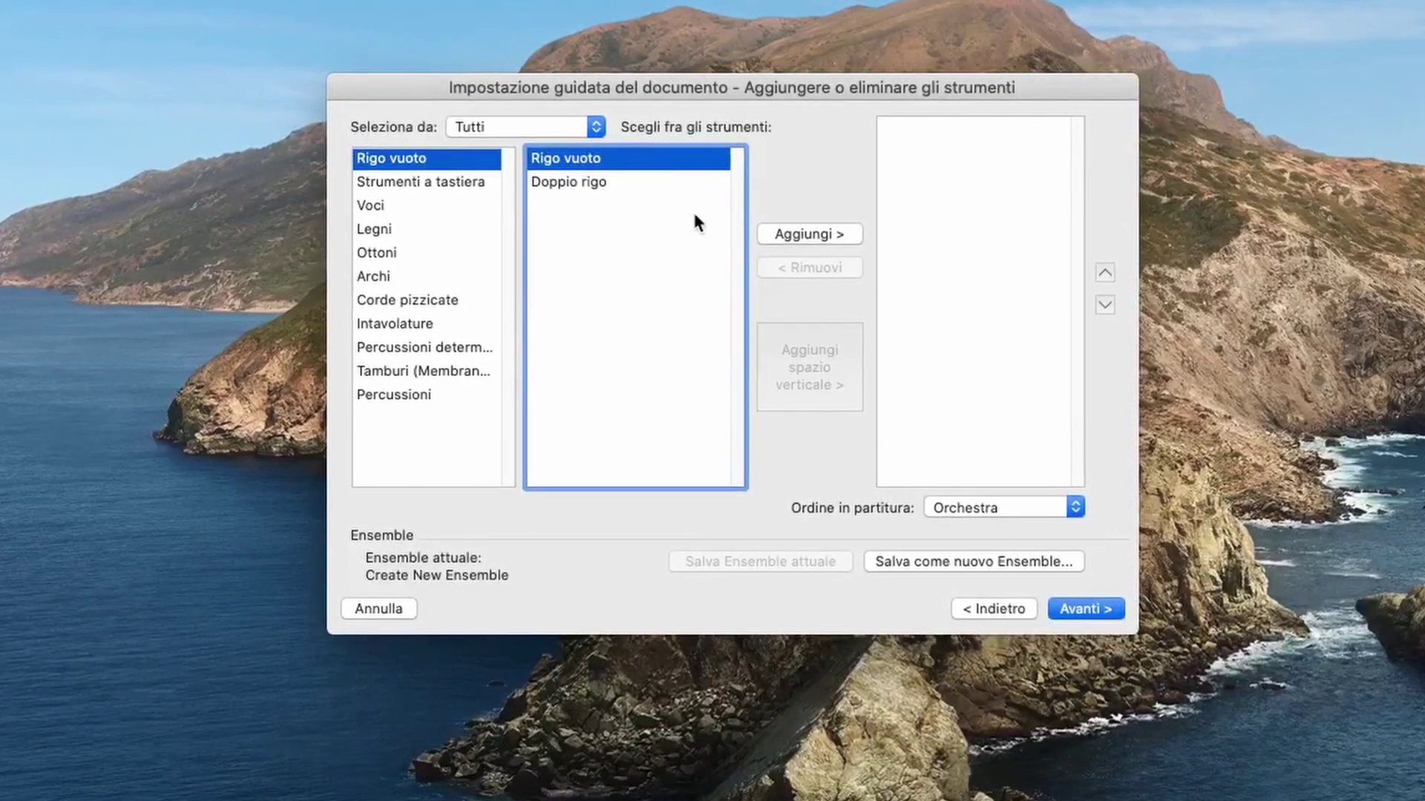
{"action": "left_click", "coordinate": [809, 233]}
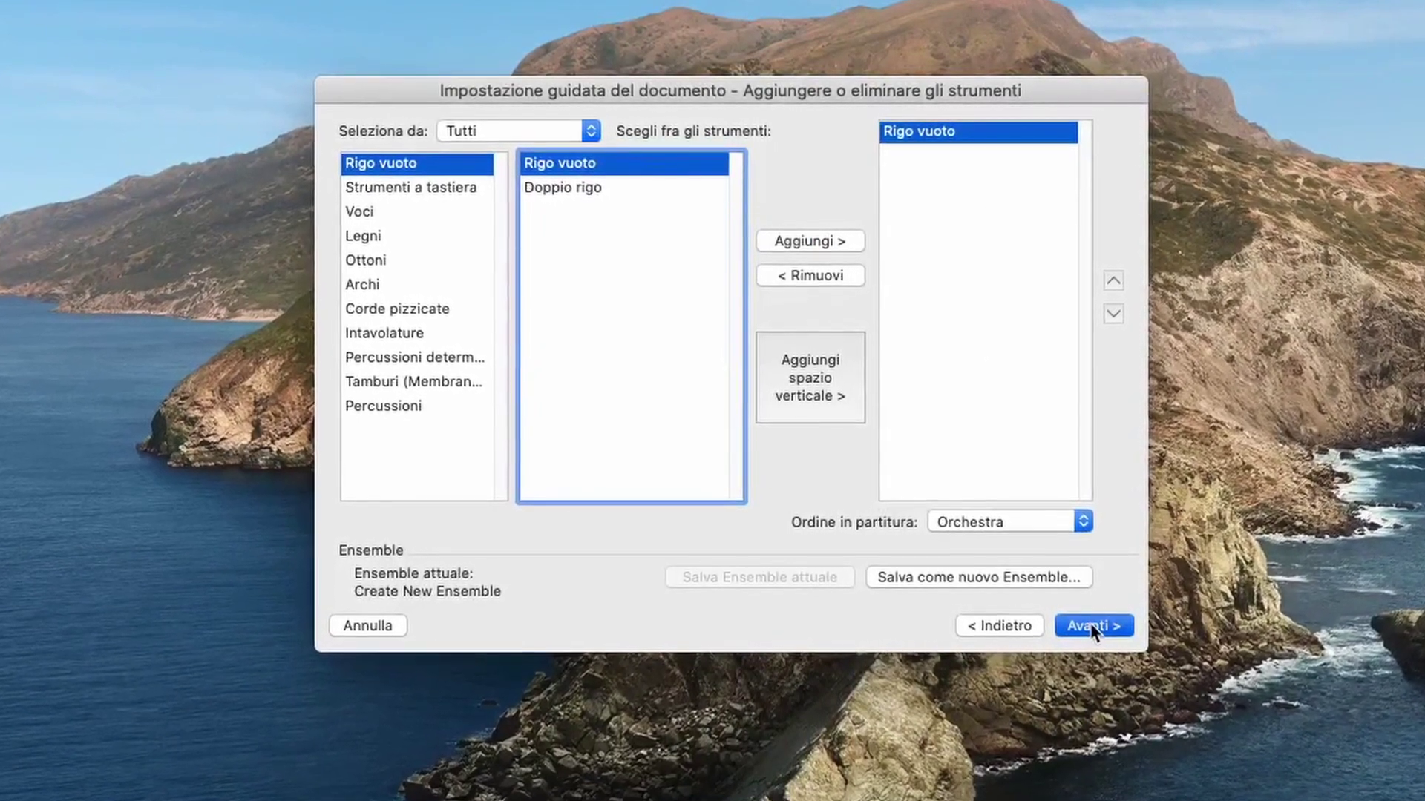
{"action": "left_click", "coordinate": [1090, 623]}
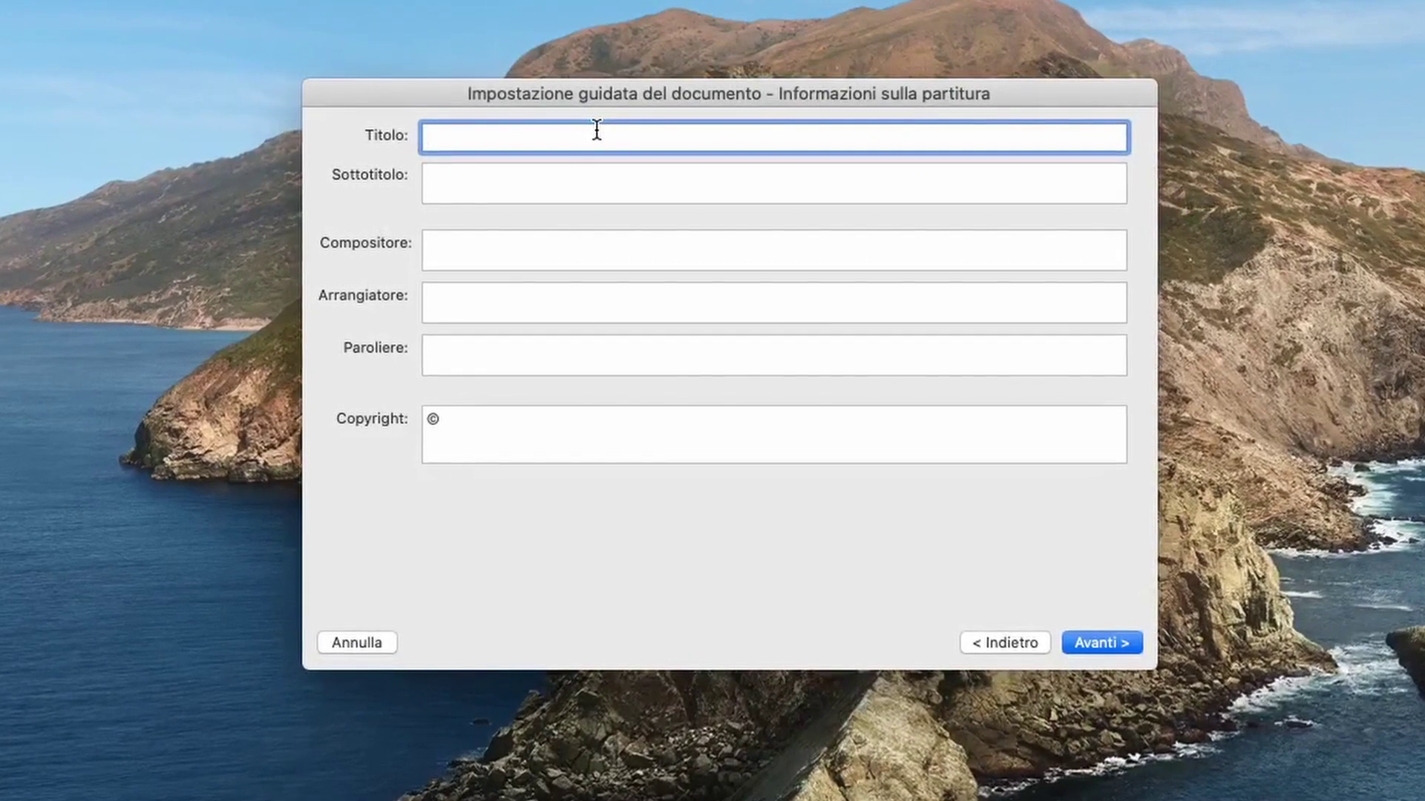
Fill in the score information with the title Prova, subtitle esercizio, the composer's name and copyright year 2021, and continue to the score settings.
{"action": "type", "text": "Prova"}
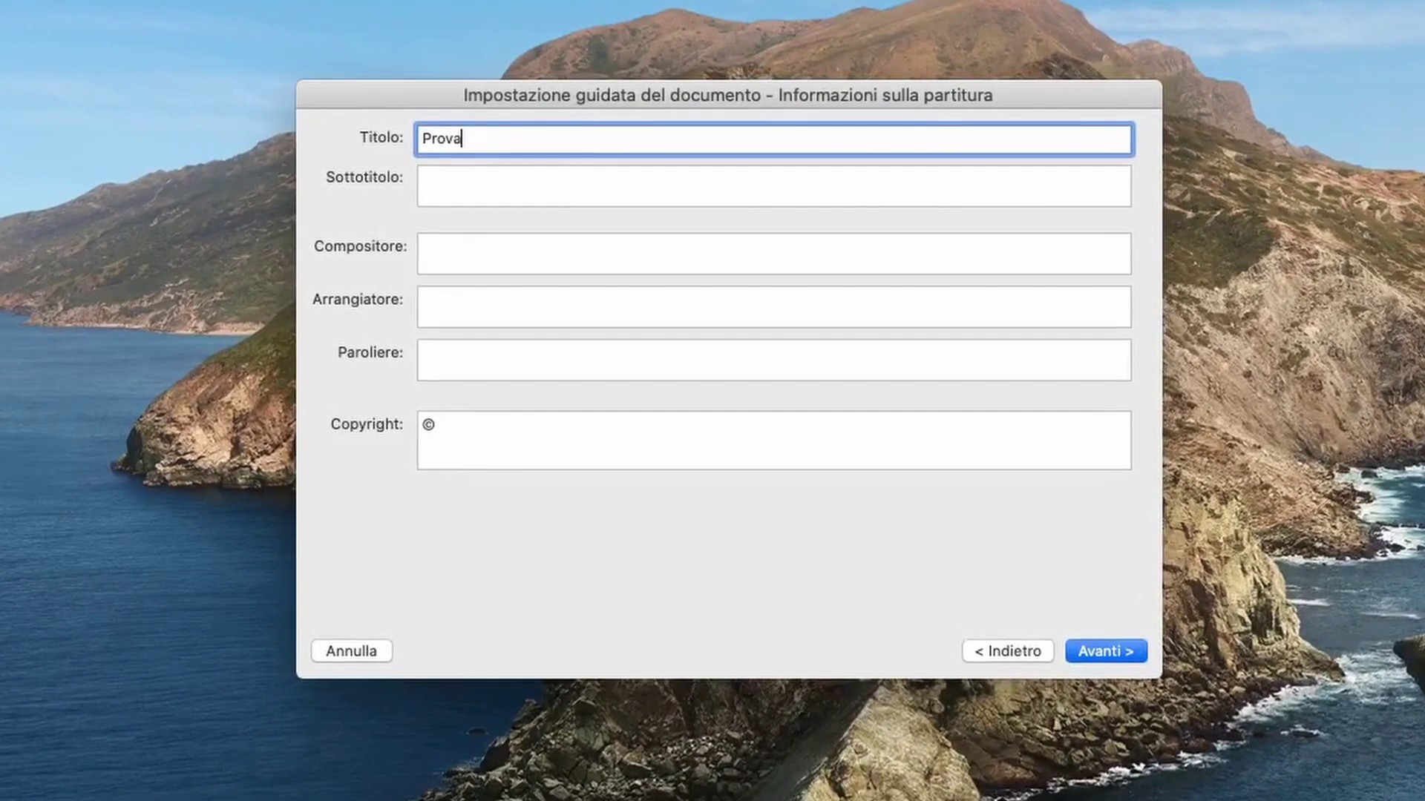
{"action": "left_click", "coordinate": [420, 187]}
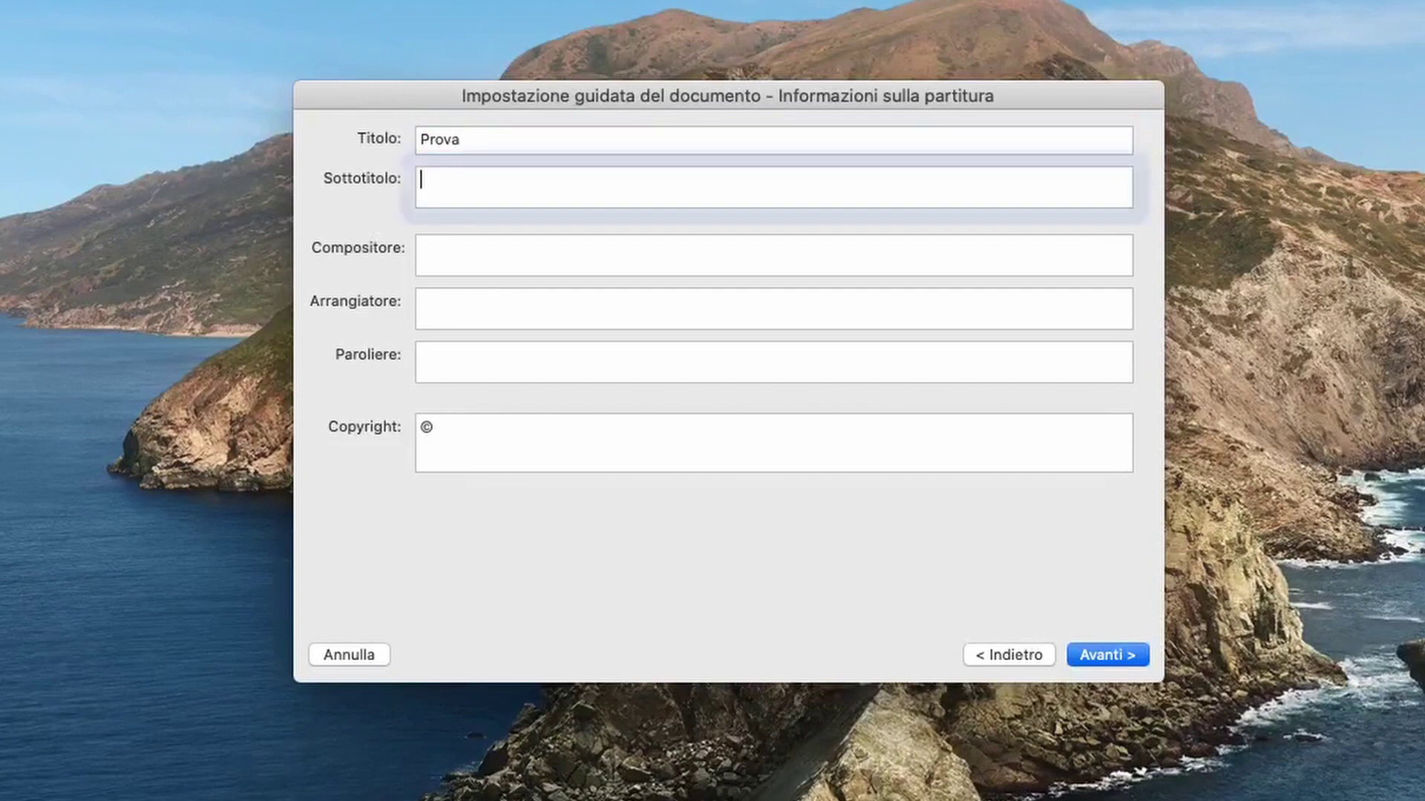
{"action": "type", "text": "e"}
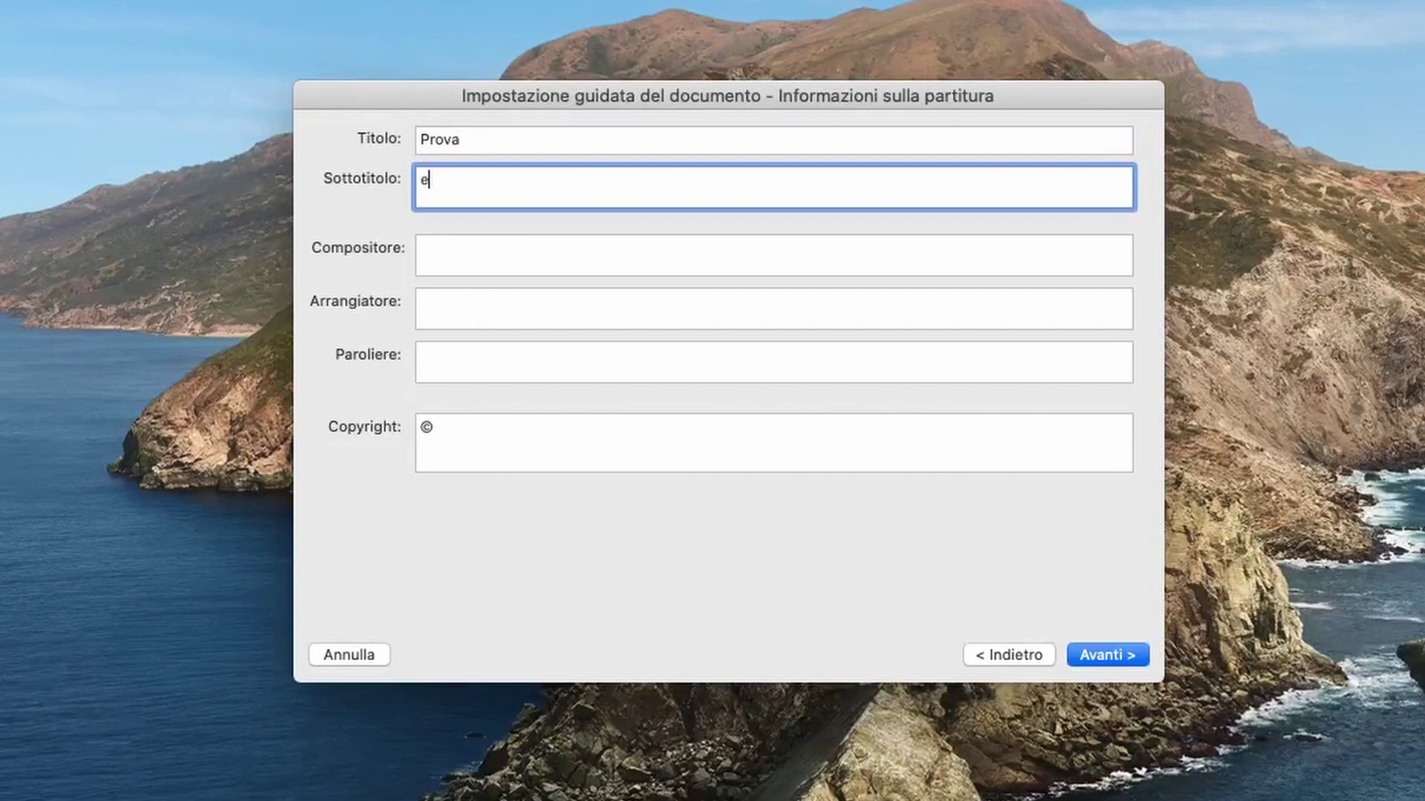
{"action": "type", "text": "sercizio"}
{"action": "left_click", "coordinate": [421, 254]}
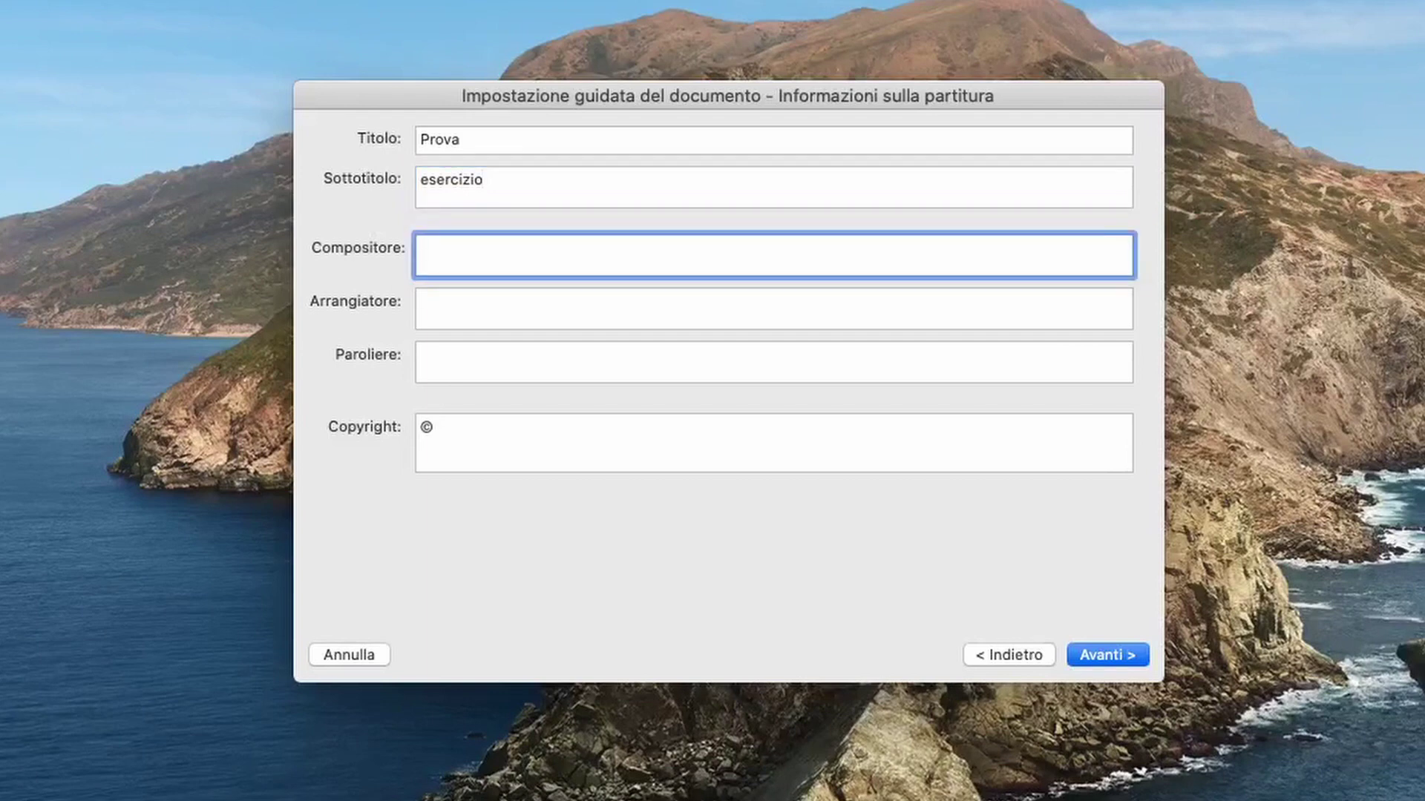
{"action": "type", "text": "Perazzolo"}
{"action": "left_click", "coordinate": [421, 308]}
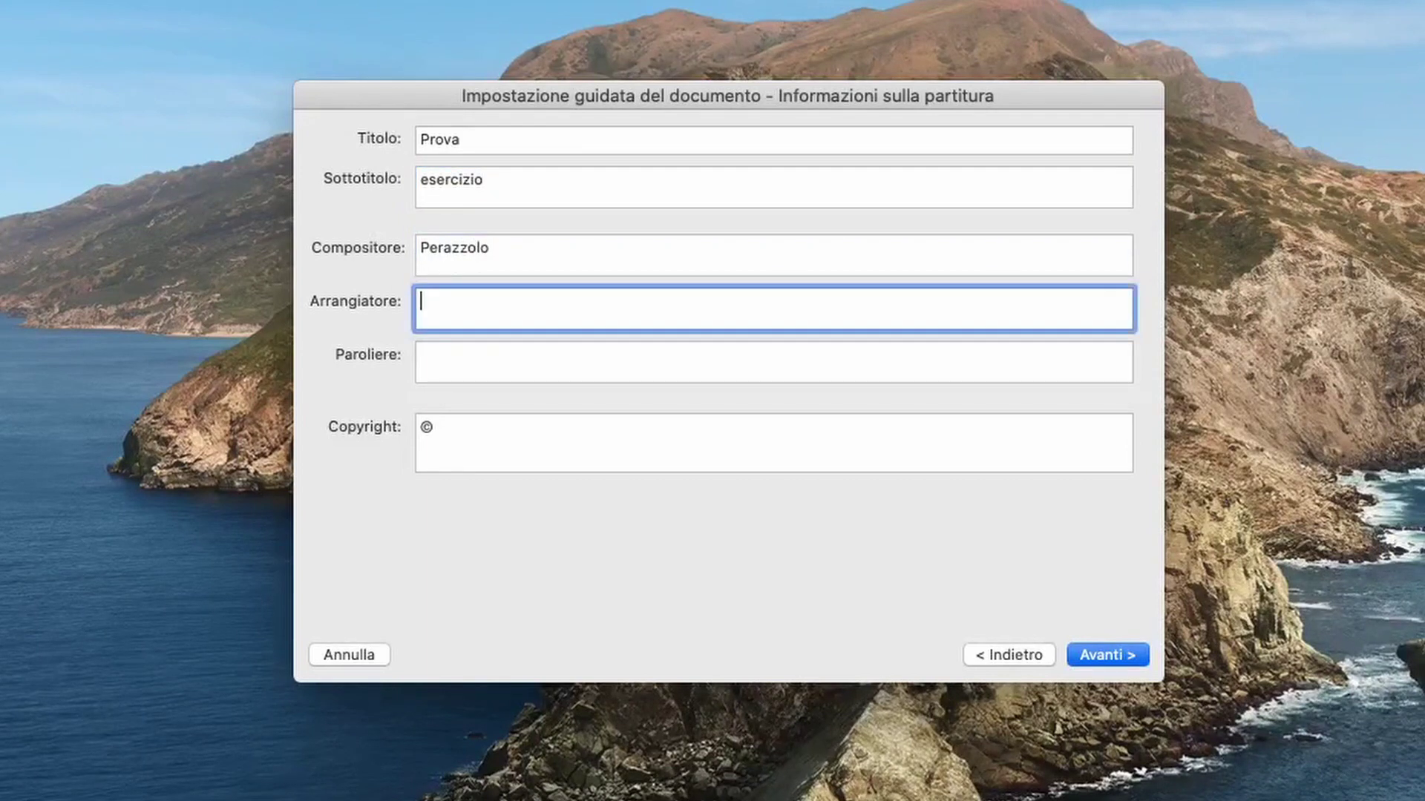
{"action": "left_click", "coordinate": [591, 446]}
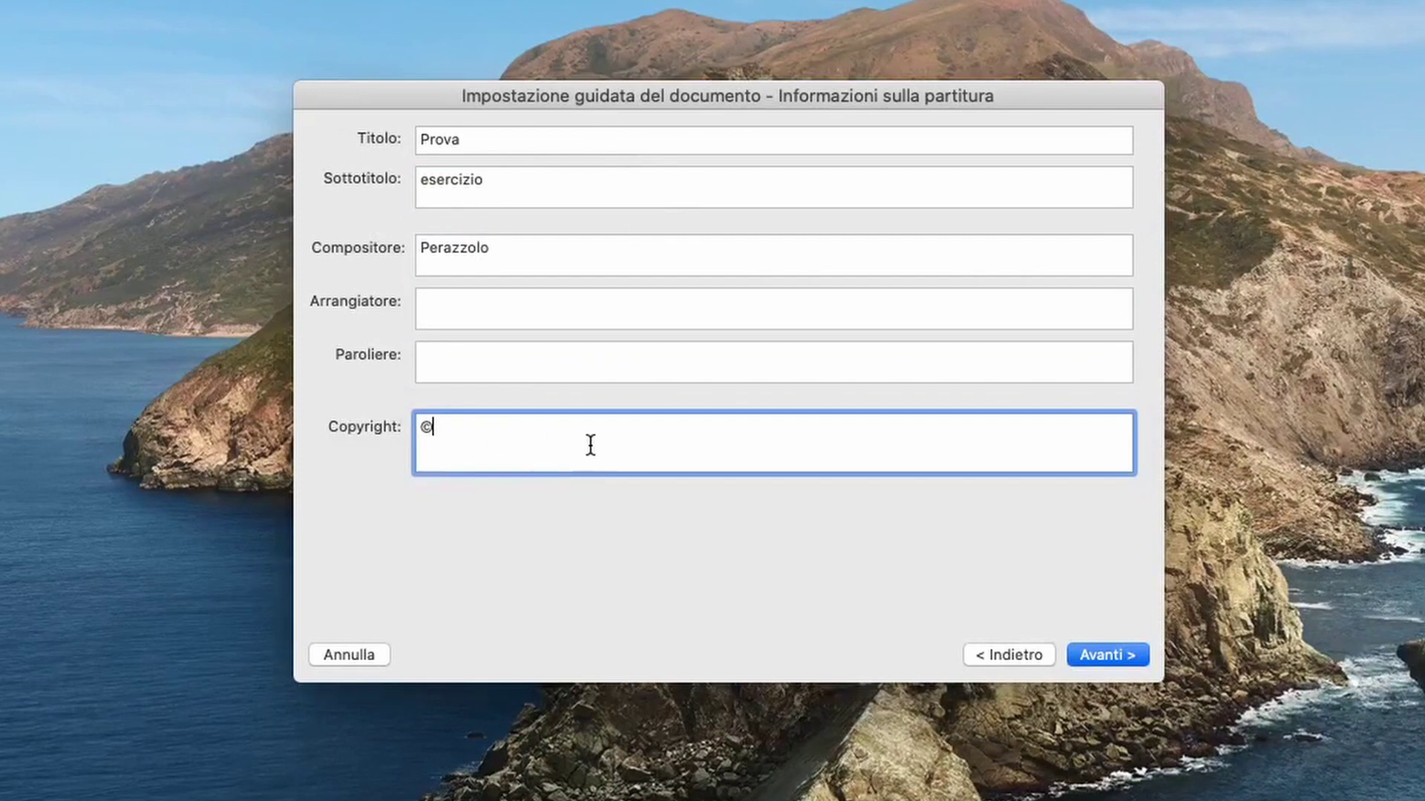
{"action": "type", "text": "2021"}
{"action": "left_click", "coordinate": [1111, 658]}
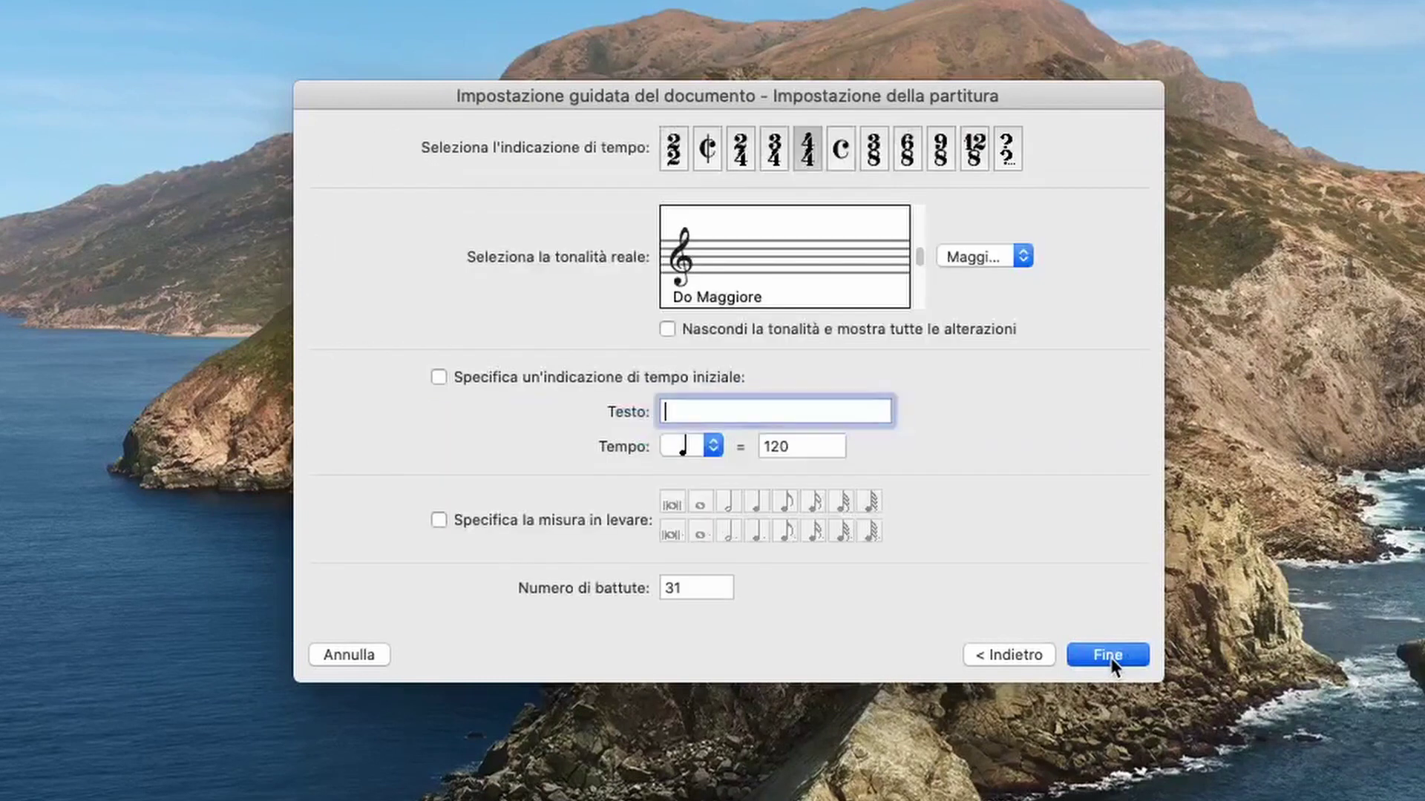
Set the time signature to common time (C) and keep Maggiore as the key mode.
{"action": "left_click", "coordinate": [838, 147]}
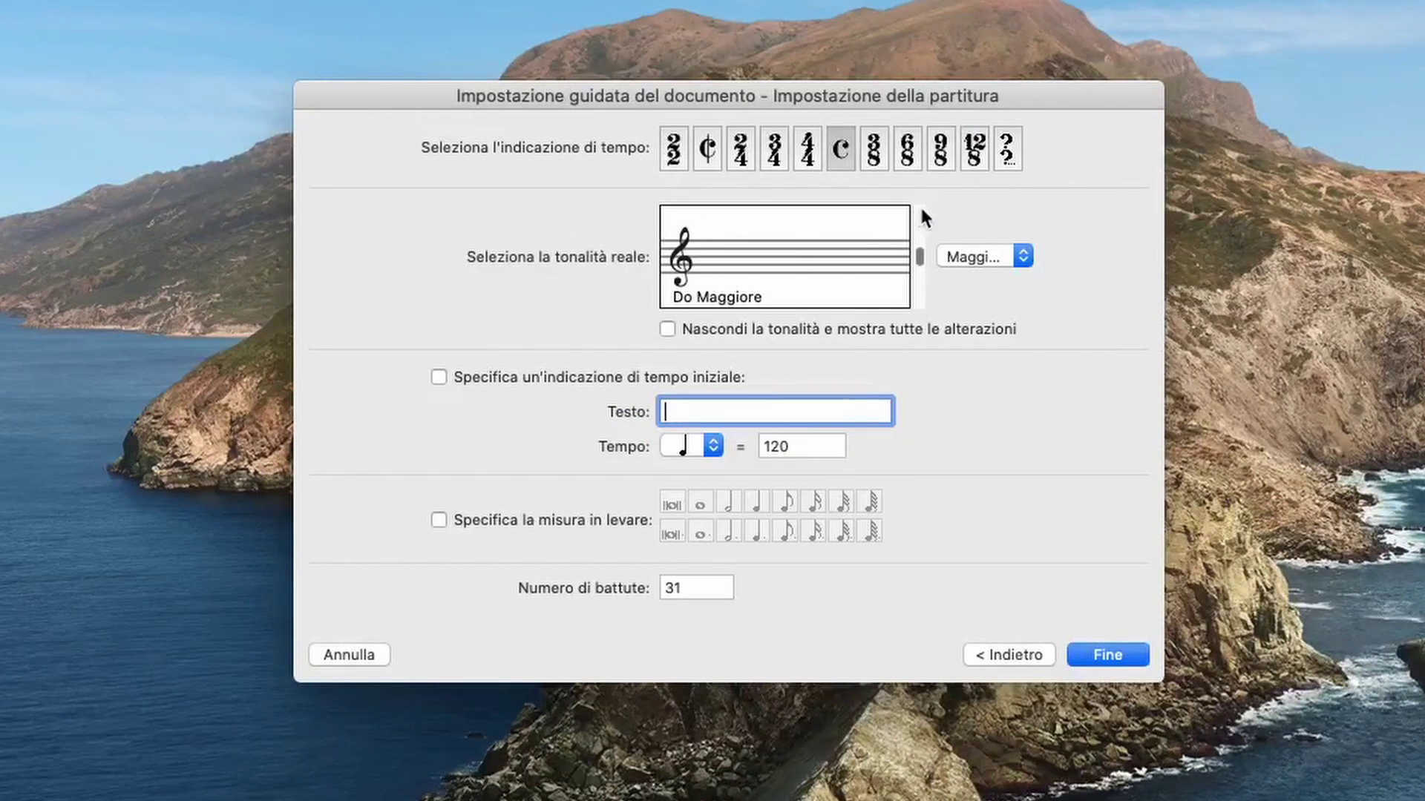
{"action": "left_click", "coordinate": [984, 257]}
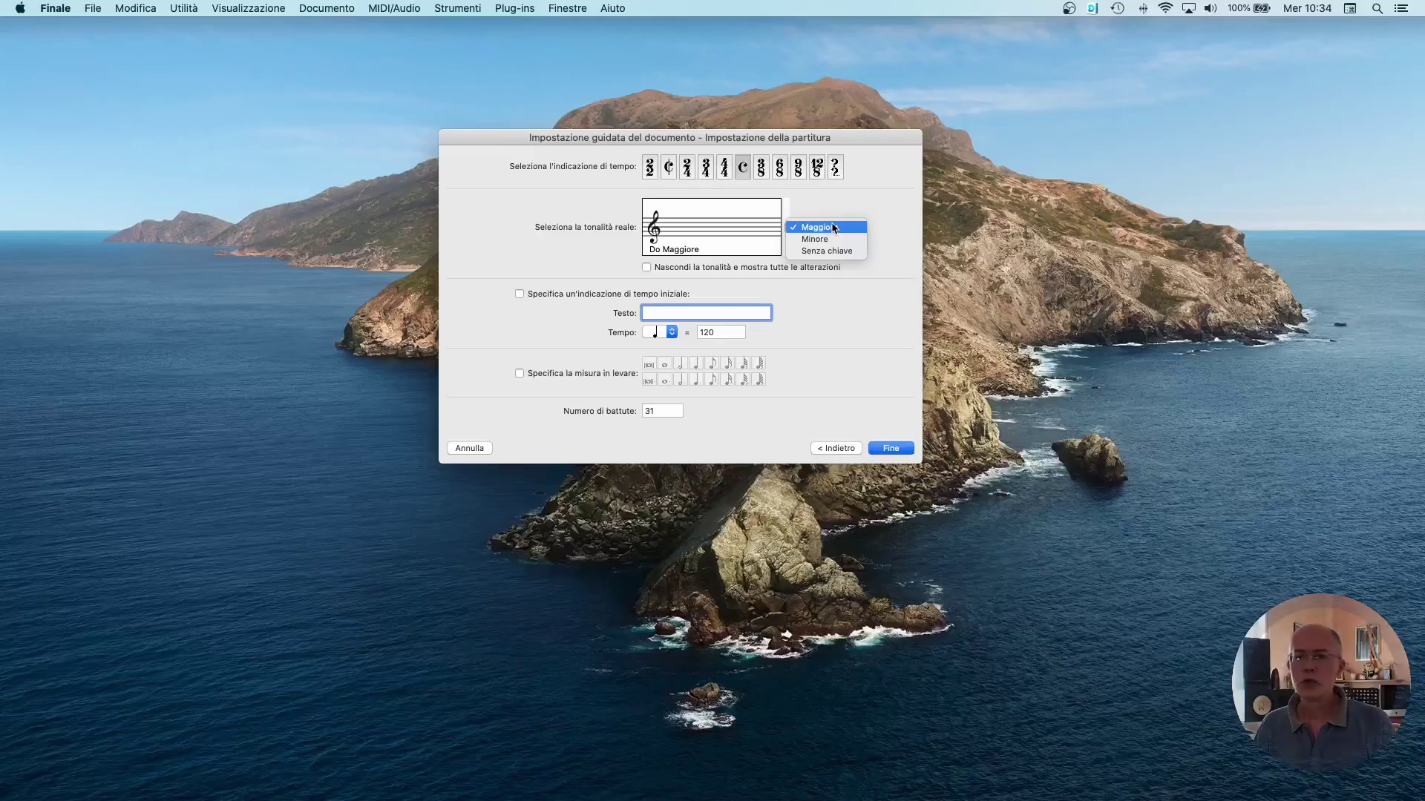
{"action": "left_click", "coordinate": [831, 229]}
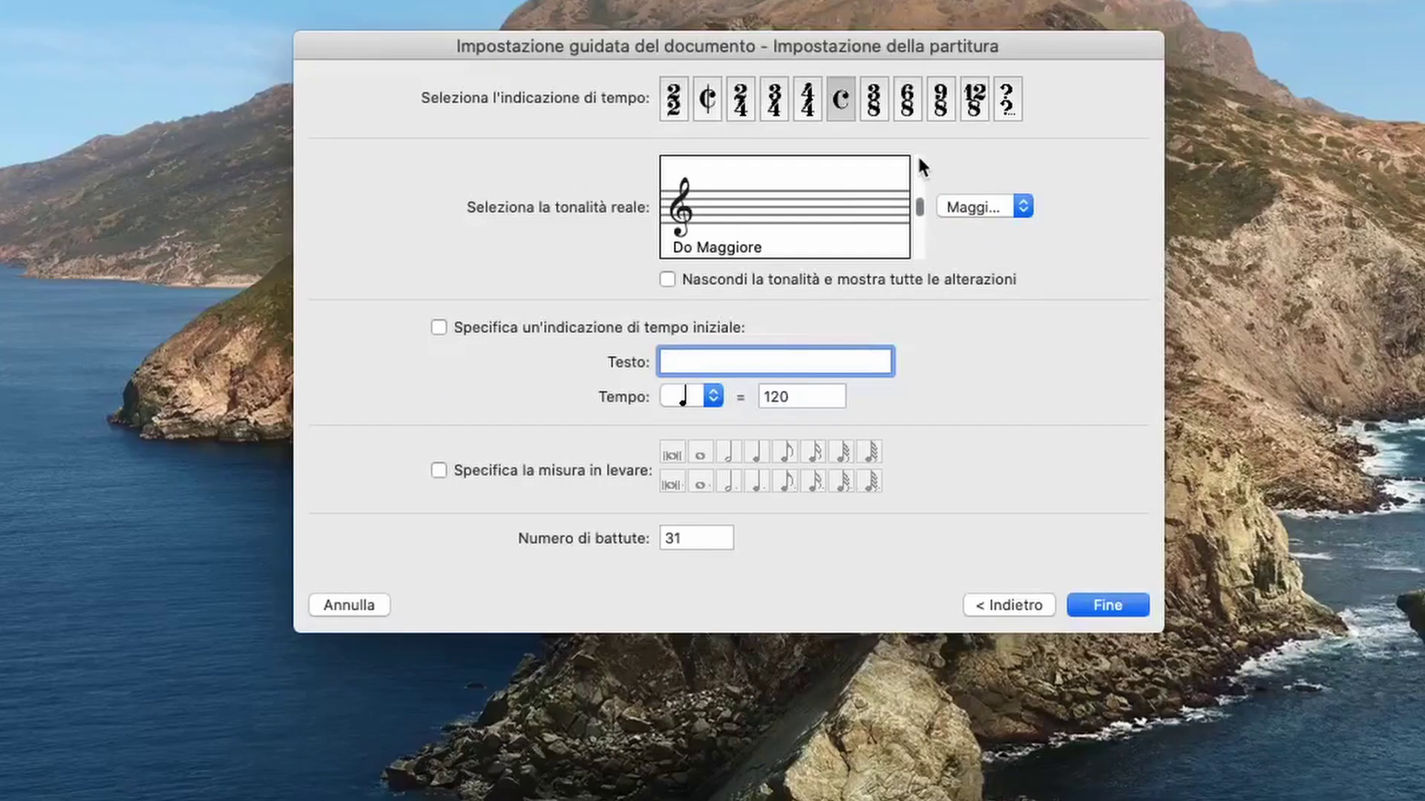
Examine major key signatures with sharps and flats, such as Sol, La and Si bemolle Maggiore, returning to Do Maggiore.
{"action": "left_click", "coordinate": [785, 200]}
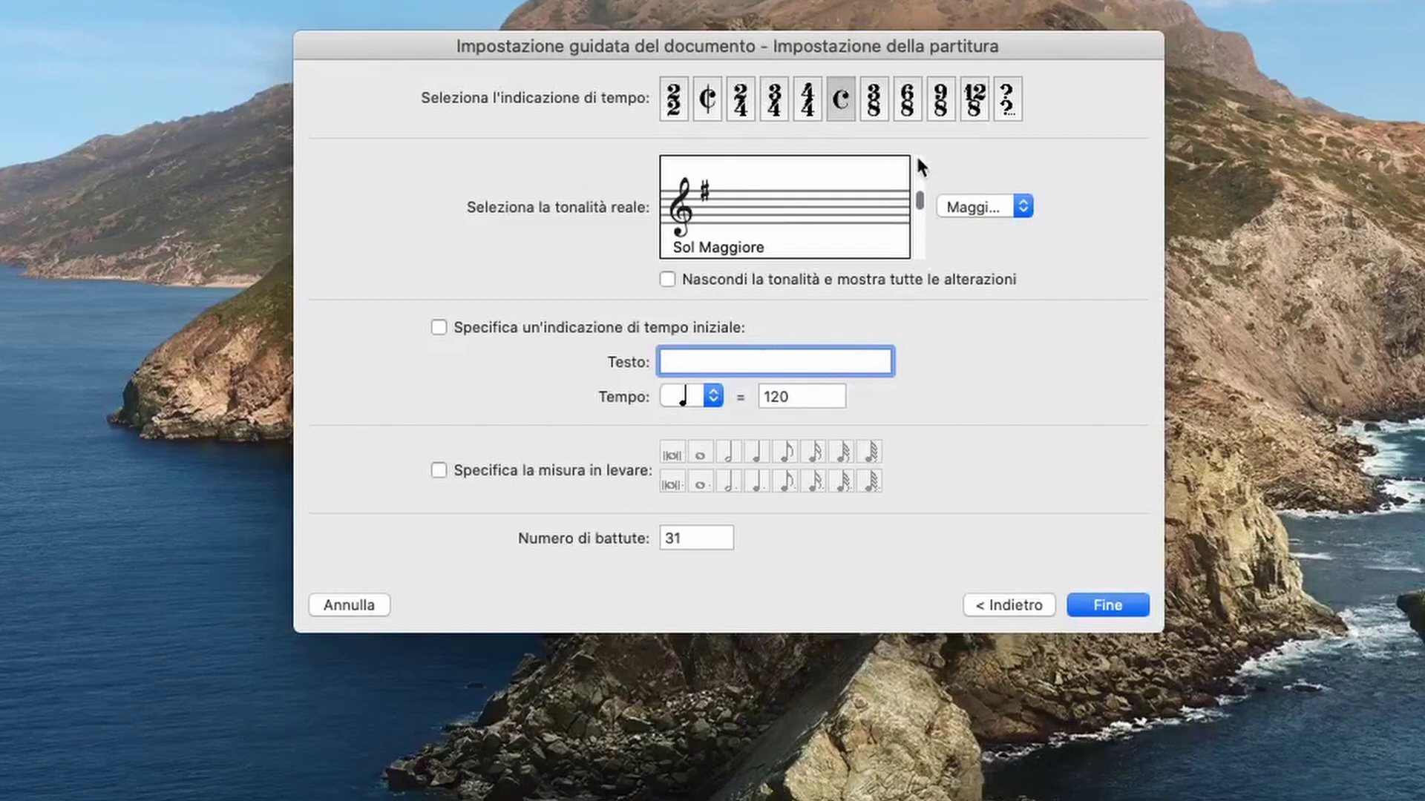
{"action": "left_click", "coordinate": [919, 165]}
{"action": "left_click", "coordinate": [918, 164]}
{"action": "left_click", "coordinate": [918, 165]}
{"action": "left_click", "coordinate": [920, 256]}
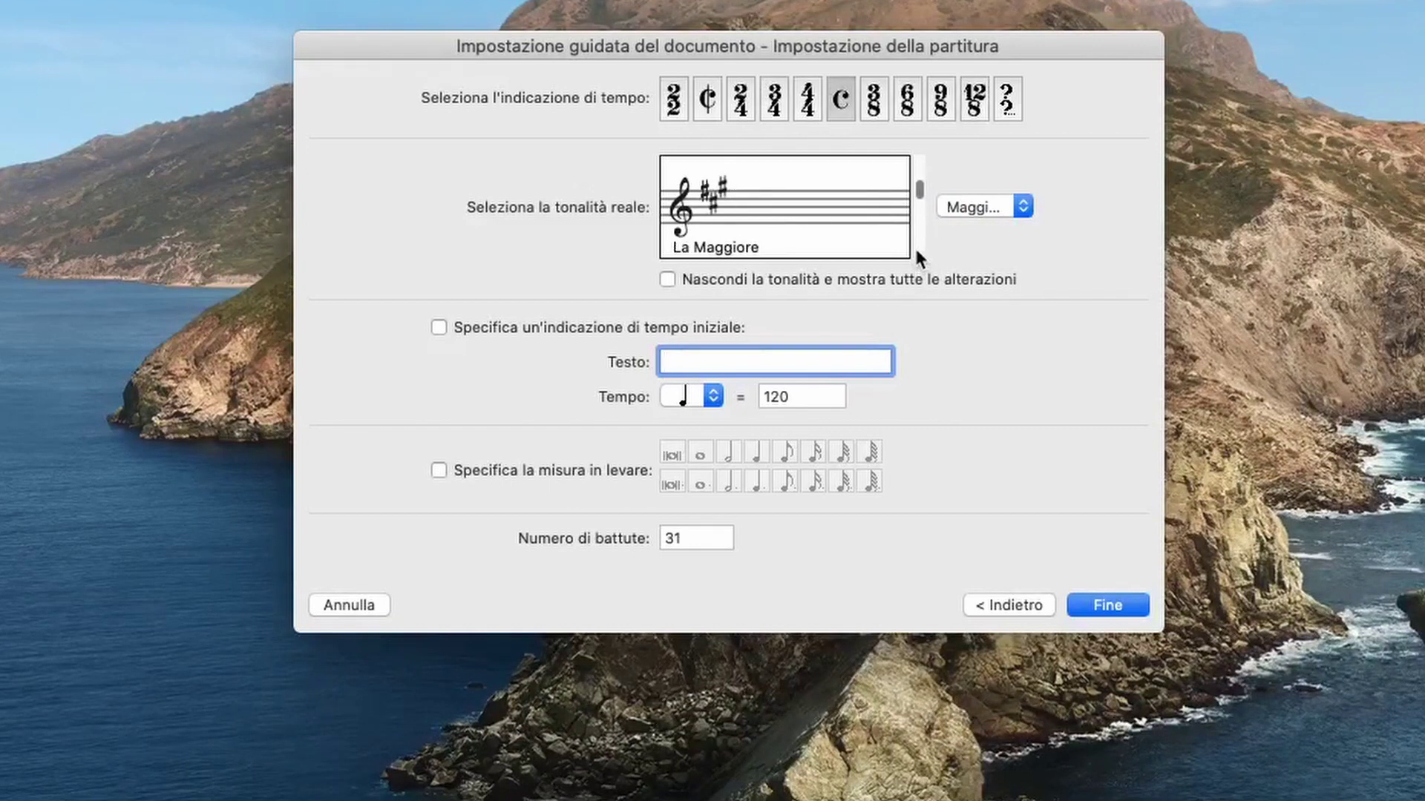
{"action": "left_click", "coordinate": [919, 254]}
{"action": "left_click", "coordinate": [918, 253]}
{"action": "left_click", "coordinate": [919, 254]}
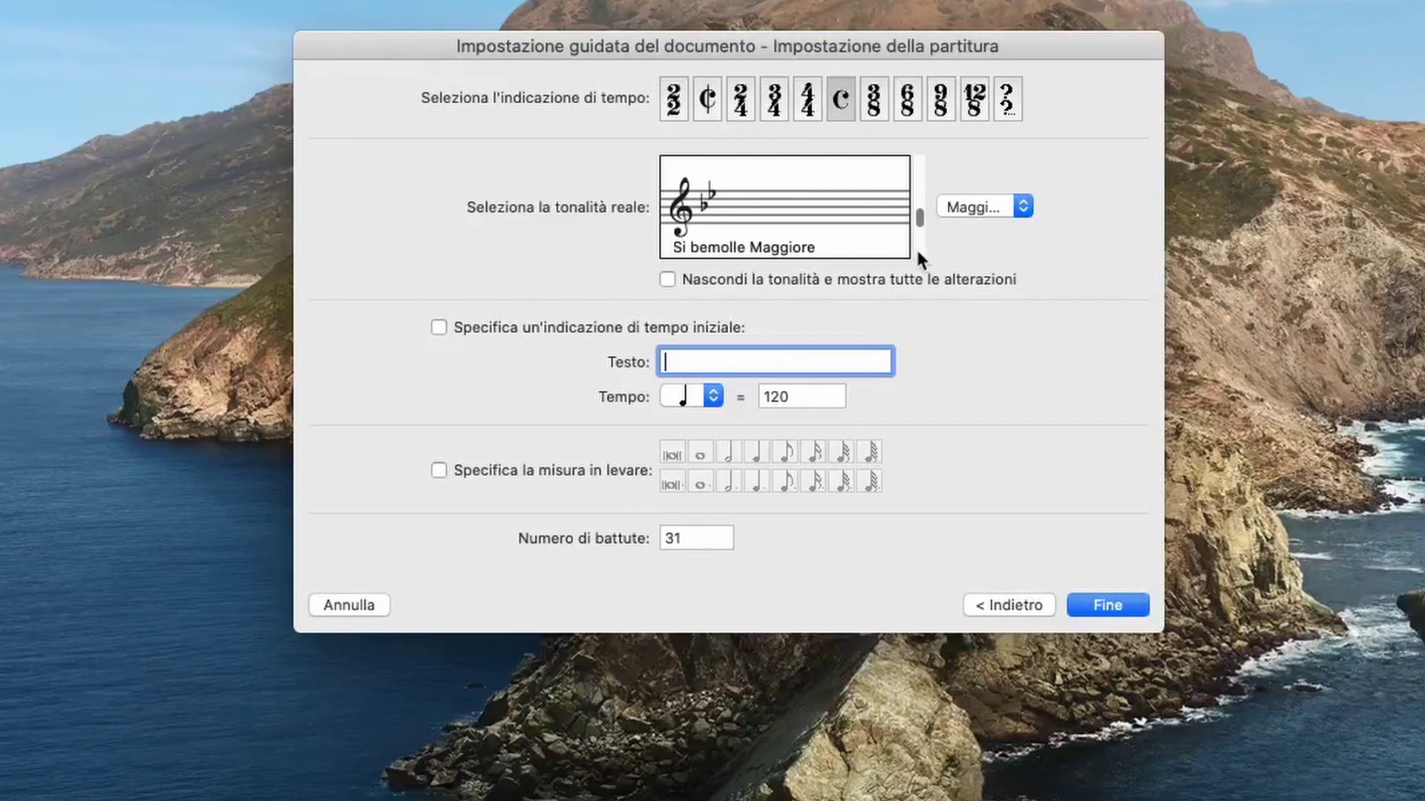
{"action": "left_click", "coordinate": [920, 166]}
{"action": "left_click", "coordinate": [920, 166]}
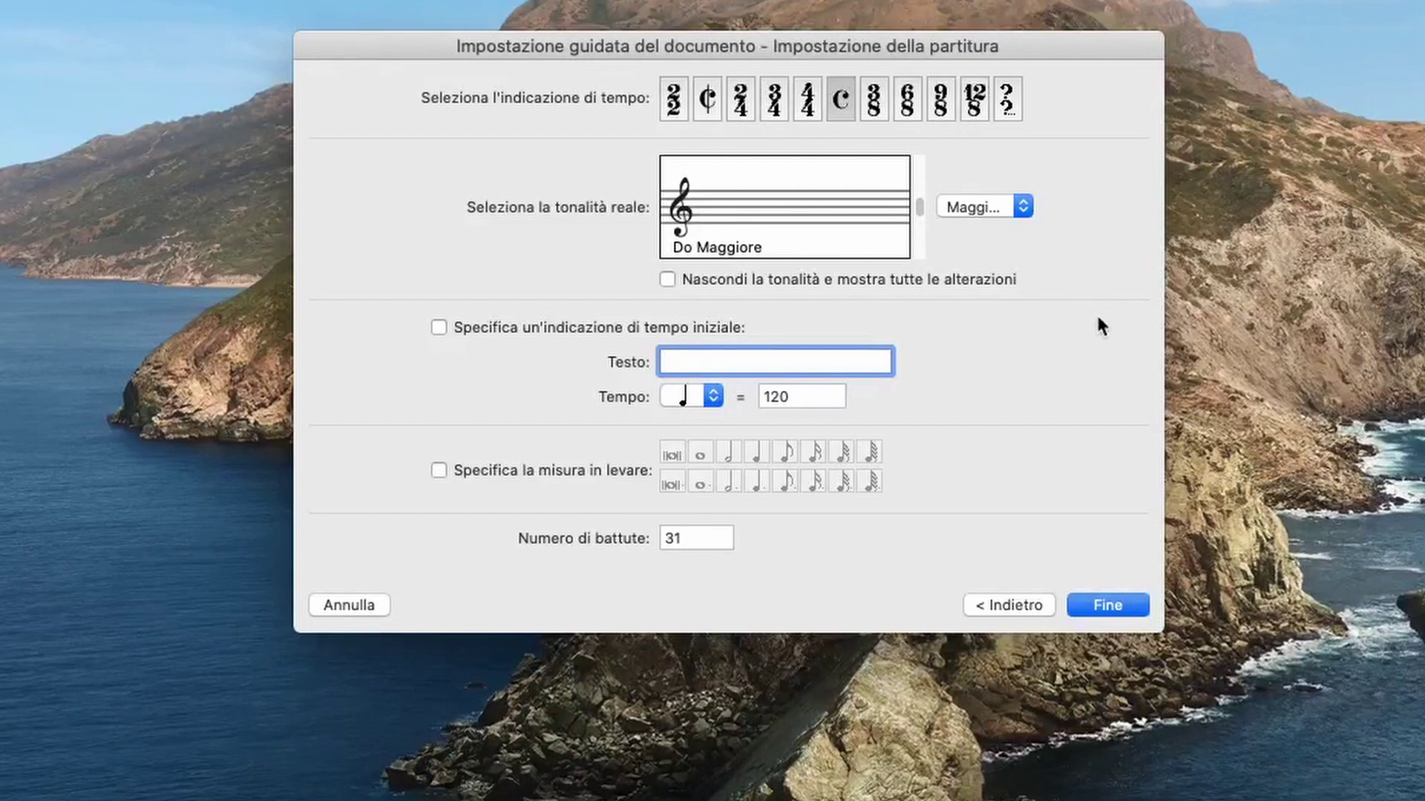
Specify an initial tempo marking with the text Allegretto, and try the pickup measure option, leaving it off.
{"action": "left_click", "coordinate": [483, 328]}
{"action": "type", "text": "Allegretto"}
{"action": "left_click", "coordinate": [534, 471]}
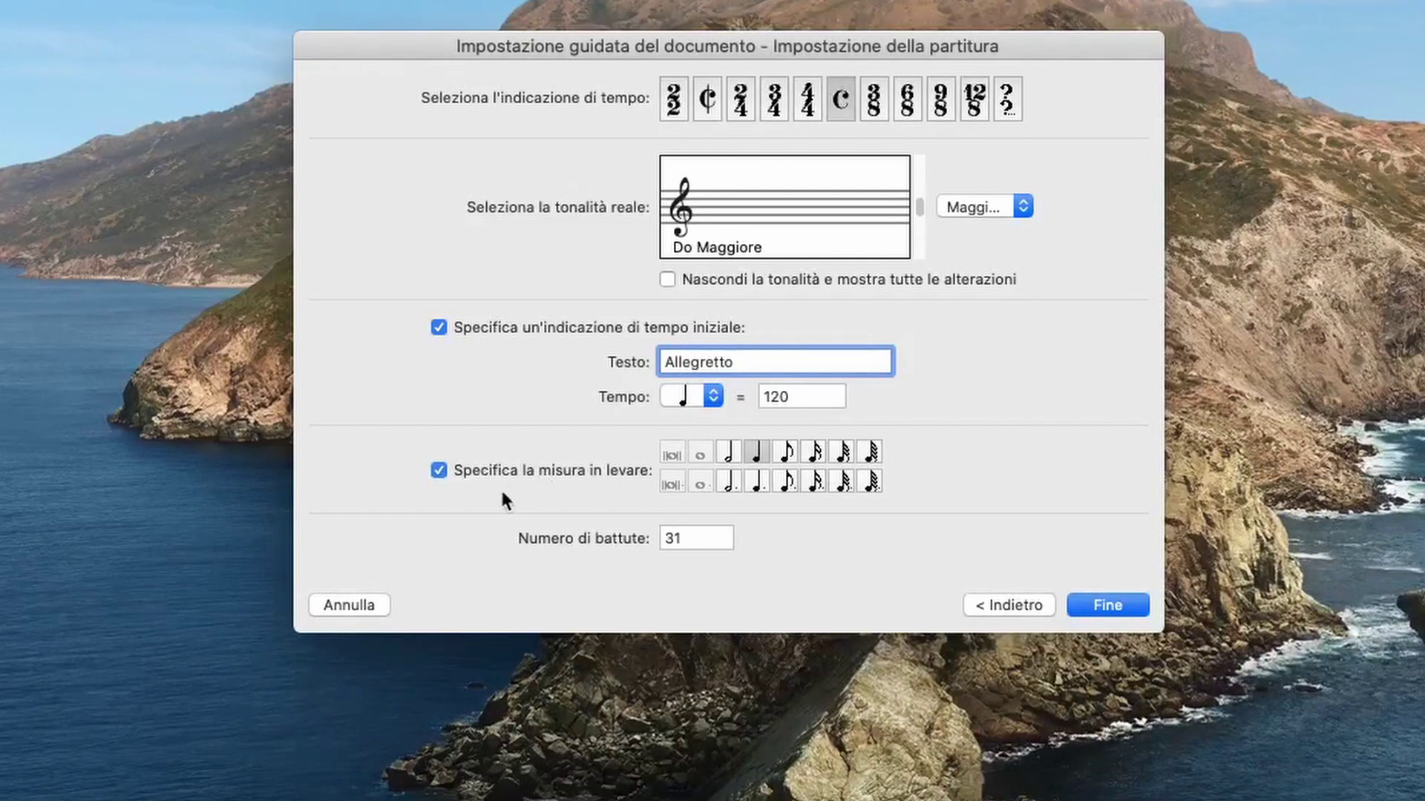
{"action": "left_click", "coordinate": [568, 469]}
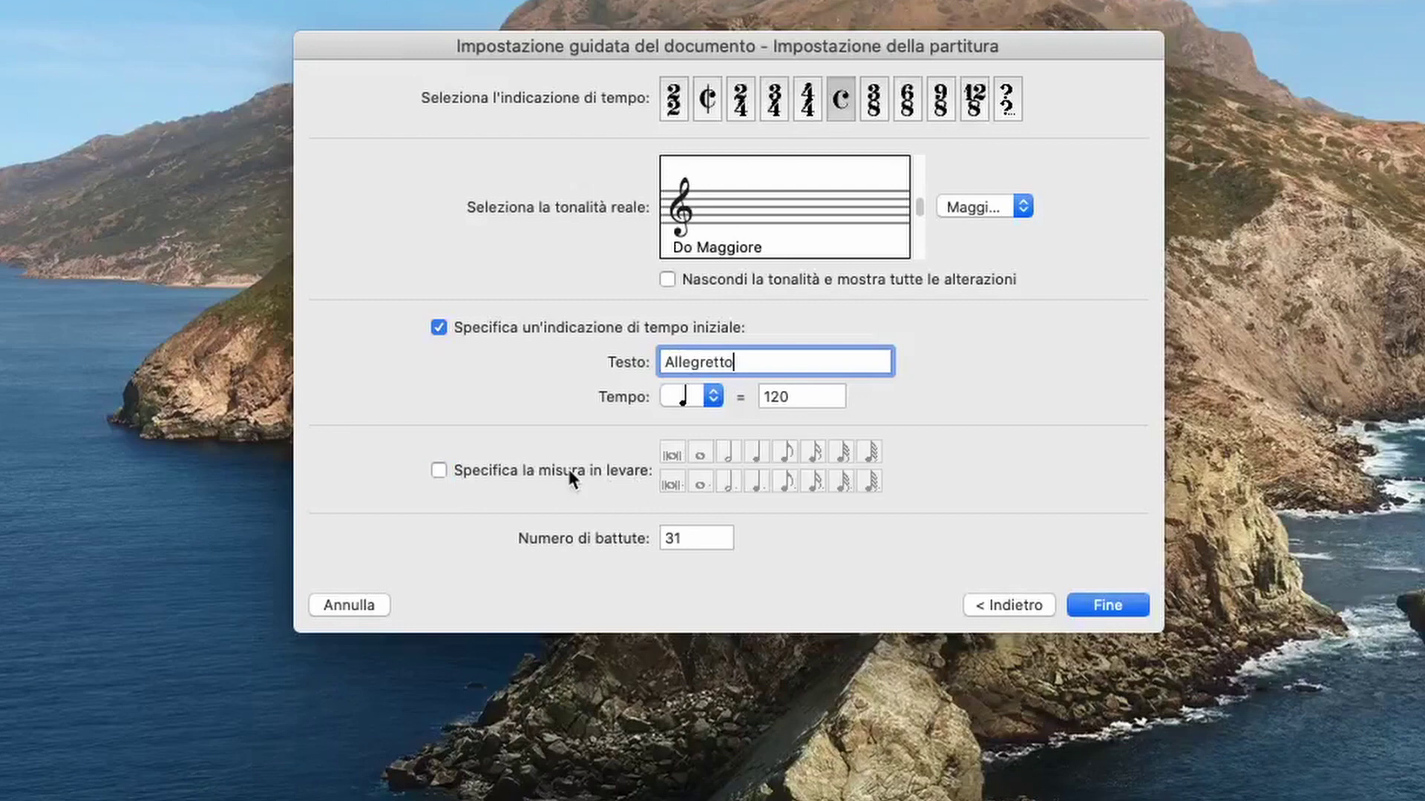
Set the number of measures to 20 and finish the guided setup to create the score.
{"action": "left_click", "coordinate": [701, 538]}
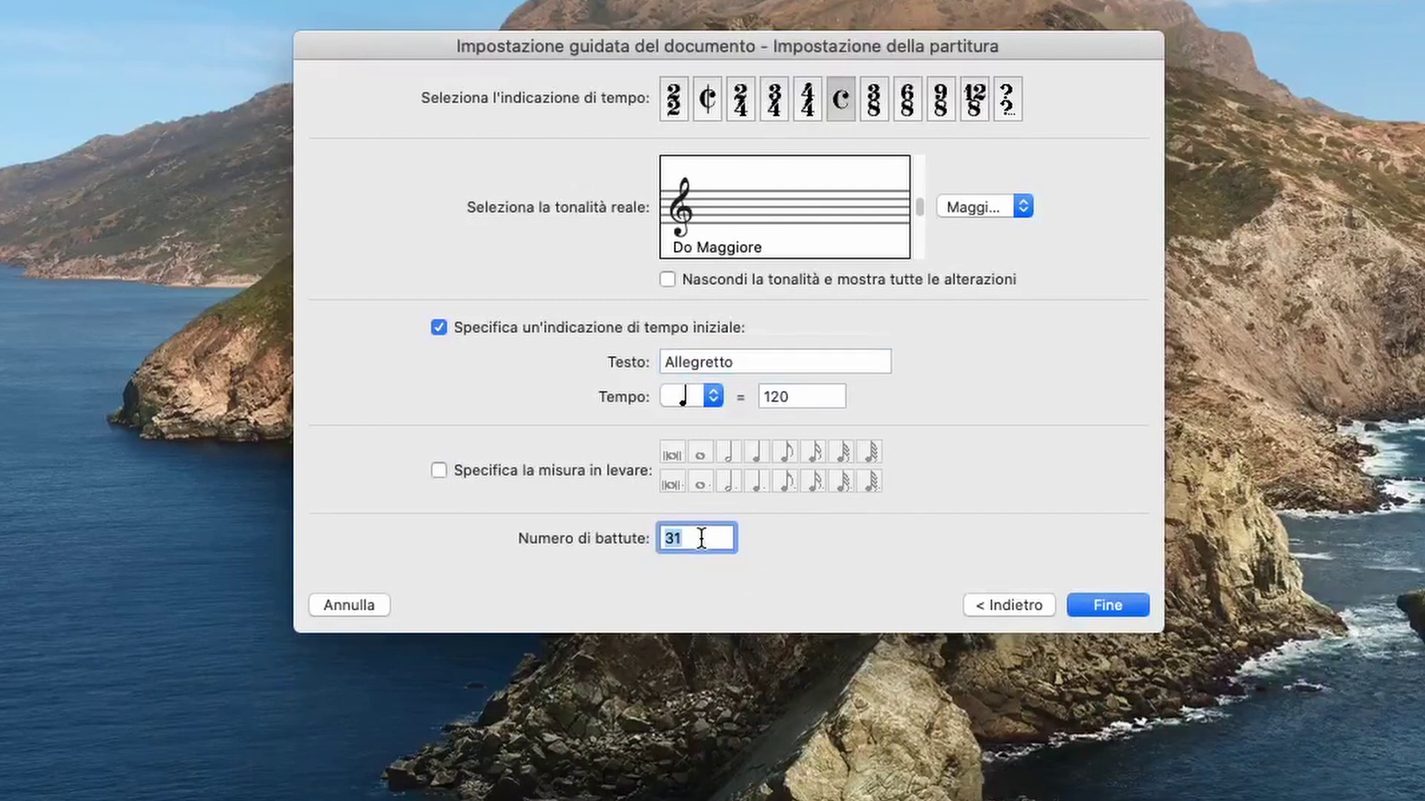
{"action": "type", "text": "20"}
{"action": "left_click", "coordinate": [1108, 604]}
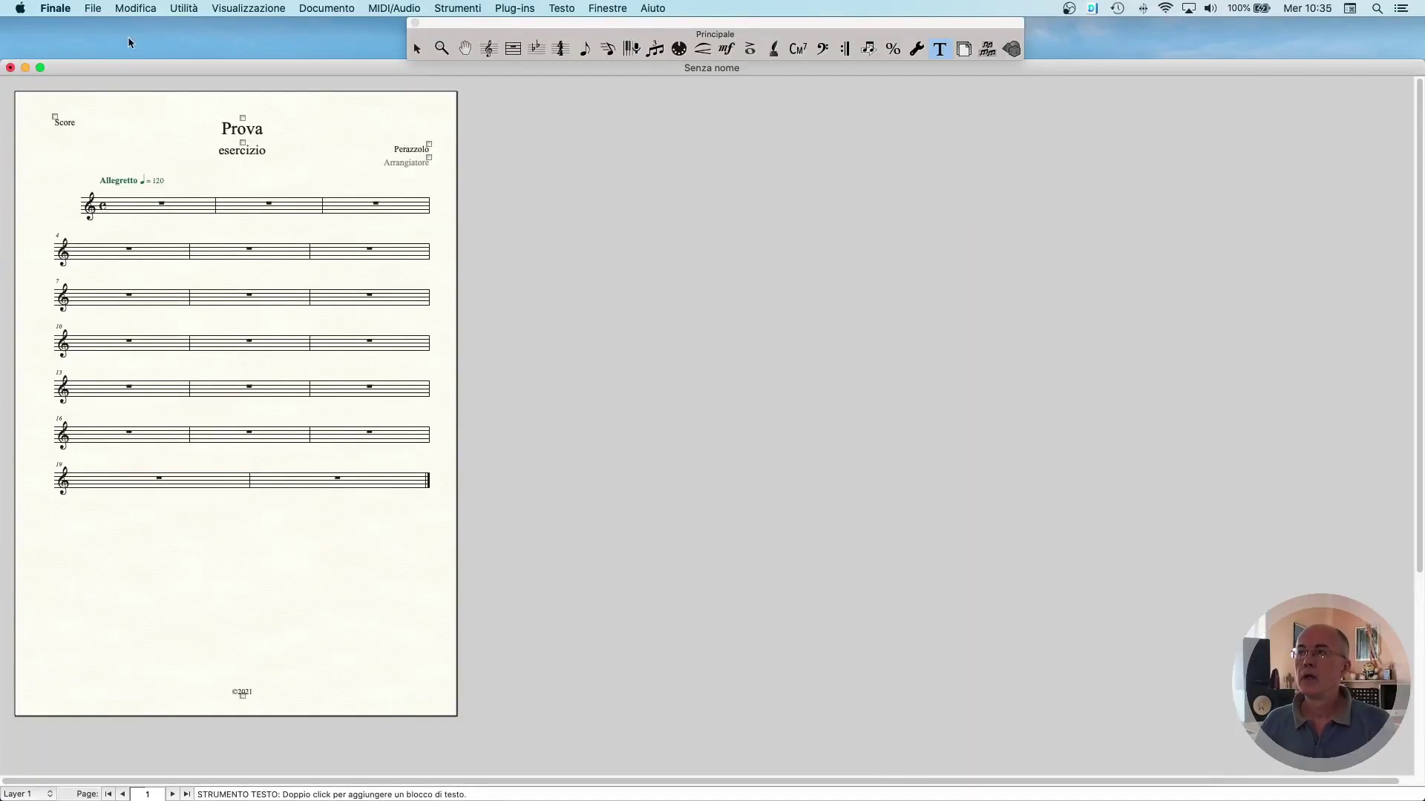
Open Gestione Partitura for the new score and replace its title with "Esempio di impostatzione guidata".
{"action": "left_click_drag", "start_coordinate": [105, 64], "coordinate": [112, 28]}
{"action": "key", "text": "super+2"}
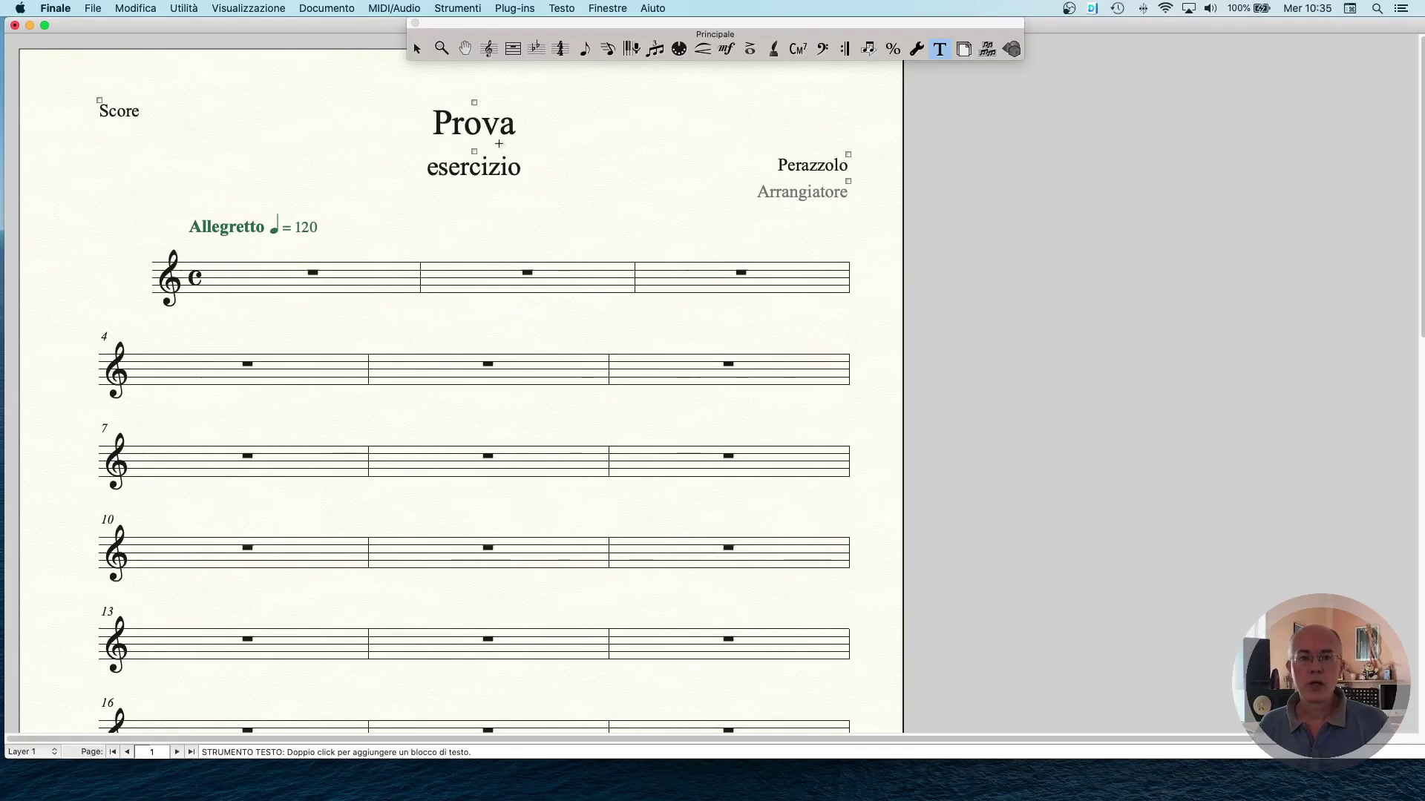
{"action": "left_click", "coordinate": [474, 152]}
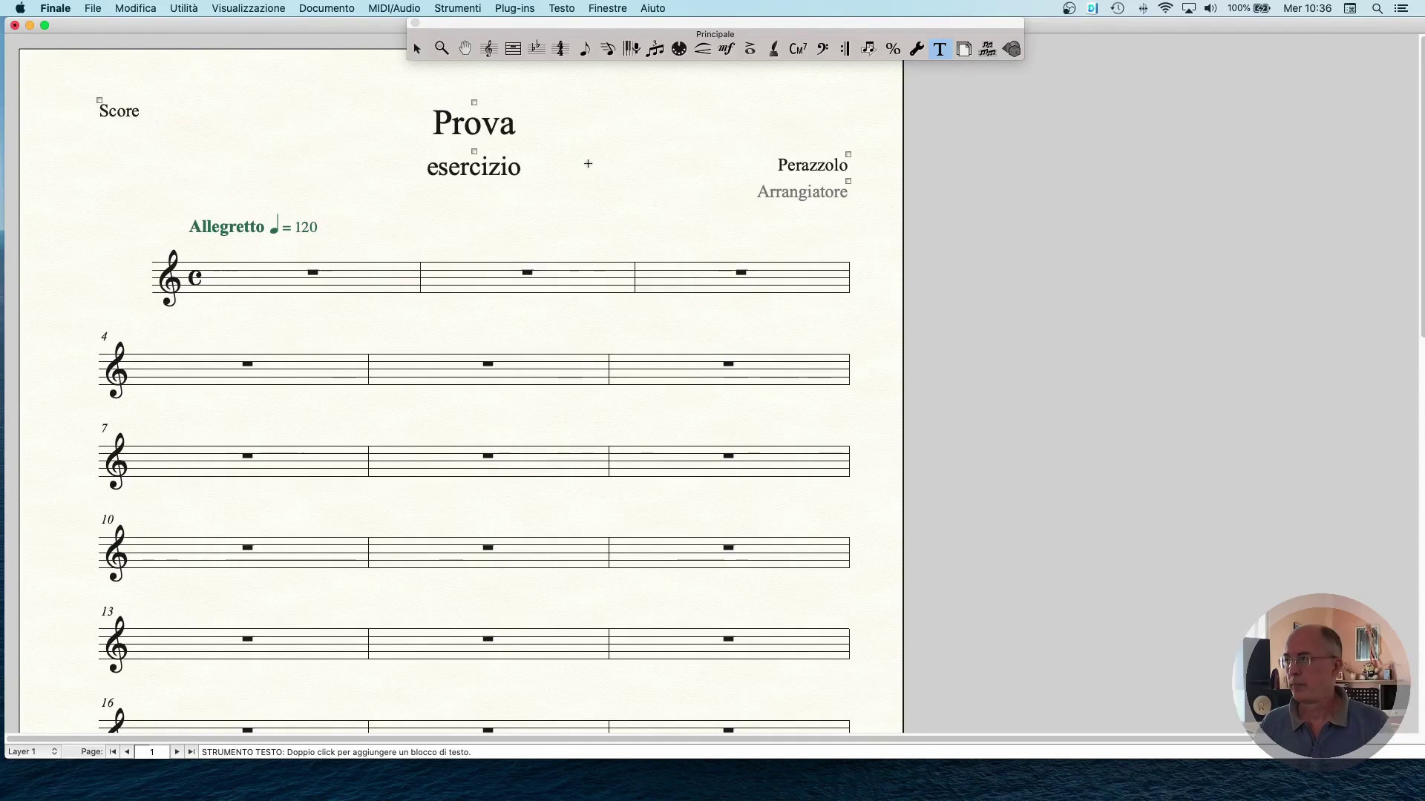
{"action": "left_click", "coordinate": [593, 9]}
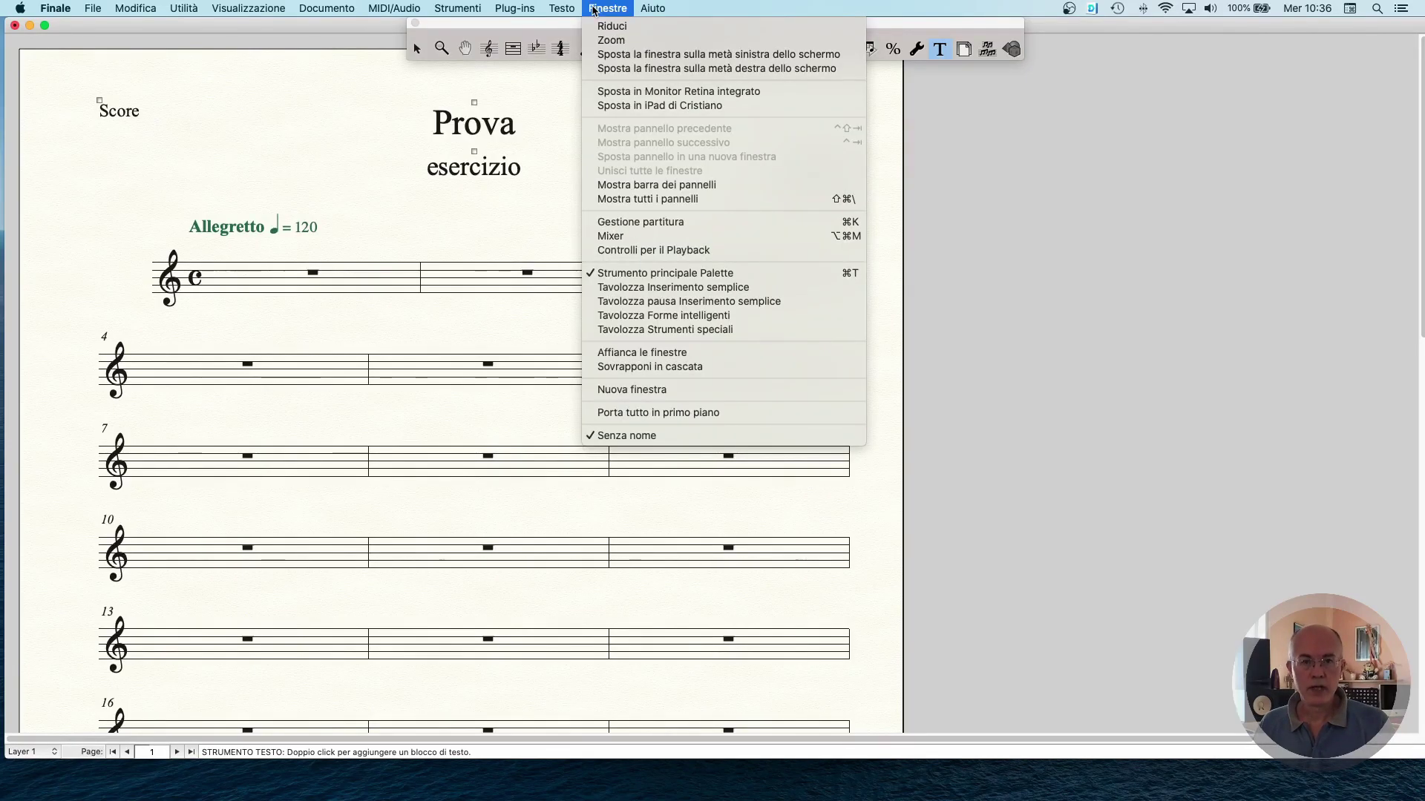
{"action": "left_click", "coordinate": [680, 223]}
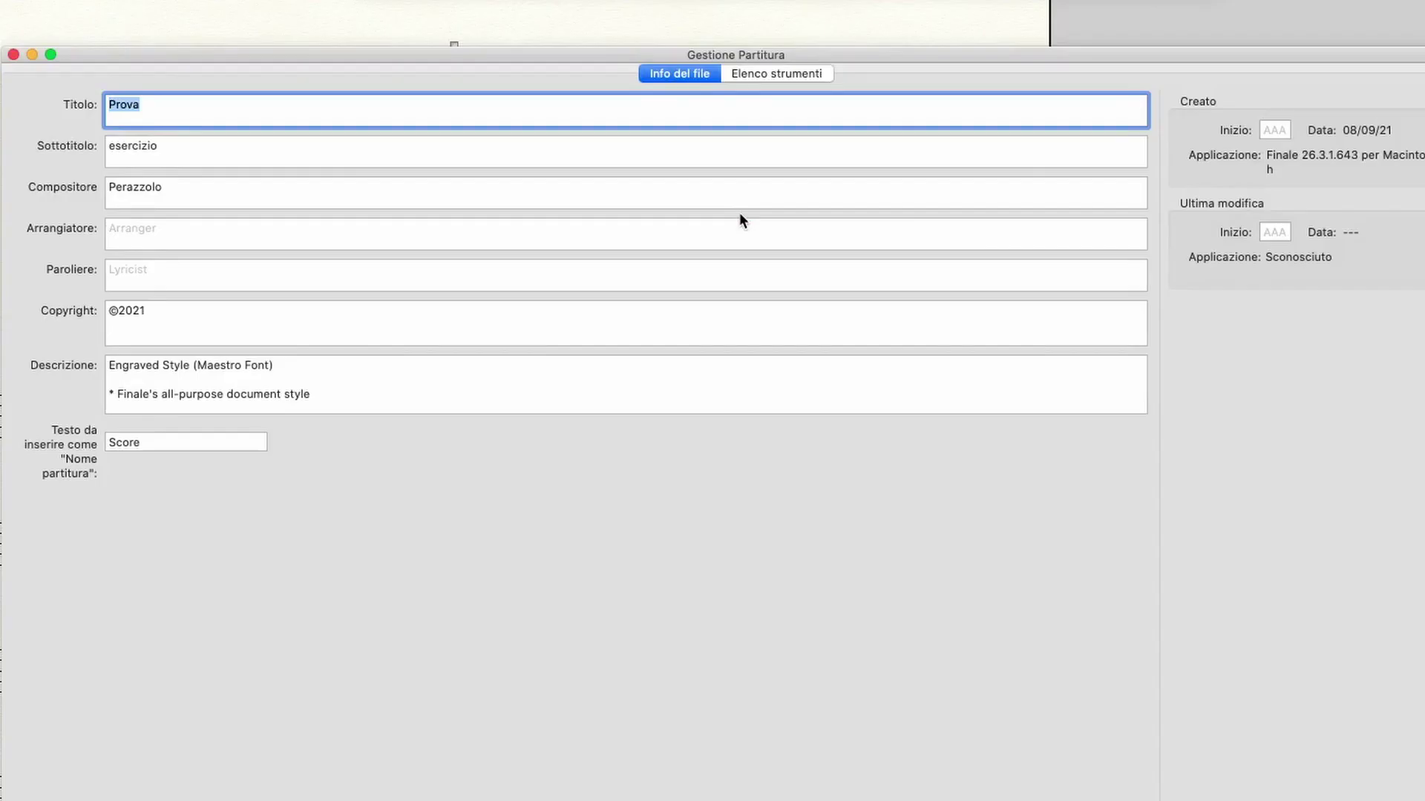
{"action": "left_click", "coordinate": [157, 106]}
{"action": "key", "text": "super+a"}
{"action": "type", "text": "Esempio di impostat"}
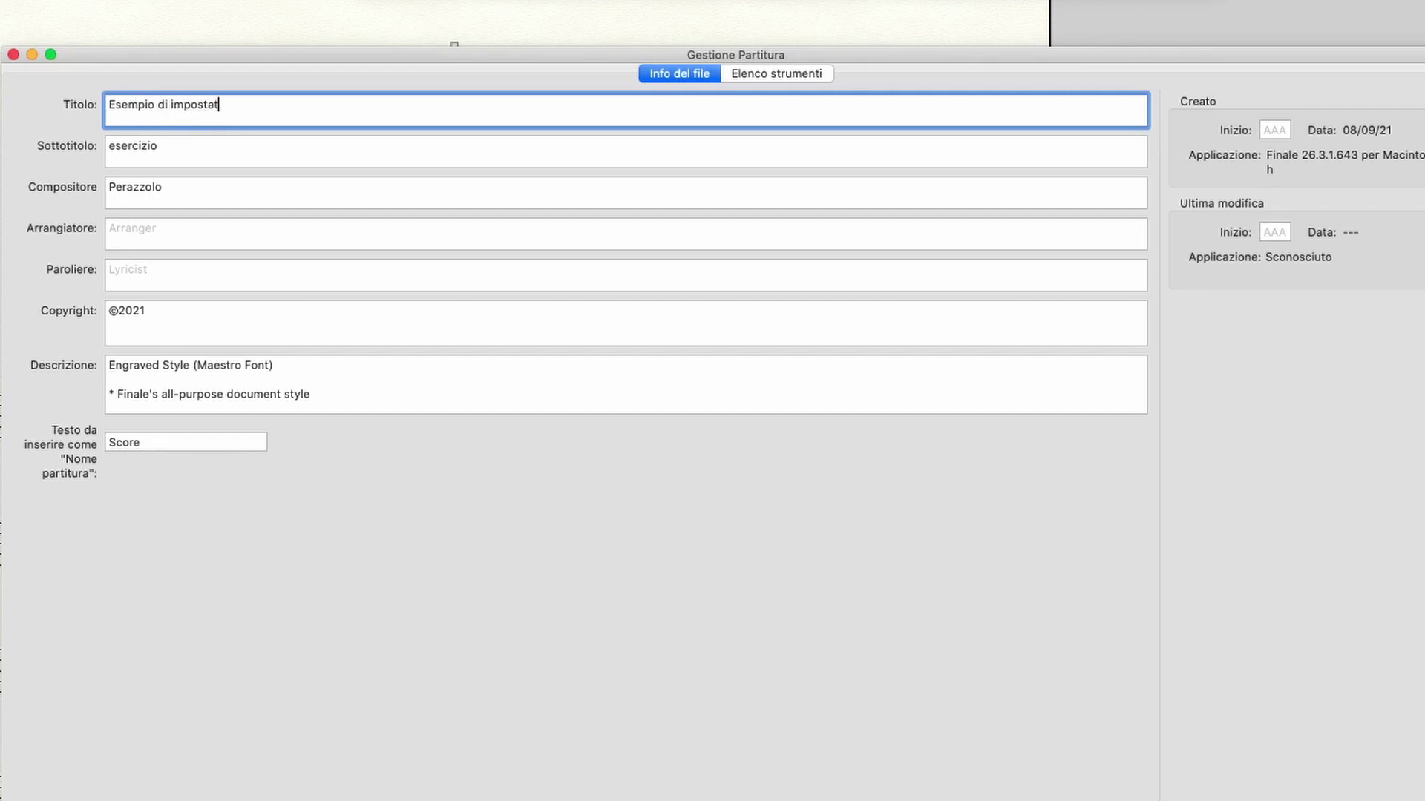
{"action": "type", "text": "zione guidata"}
Change the subtitle to ESERCIZIO and enter the arranger's name in the file information.
{"action": "key", "text": "Tab"}
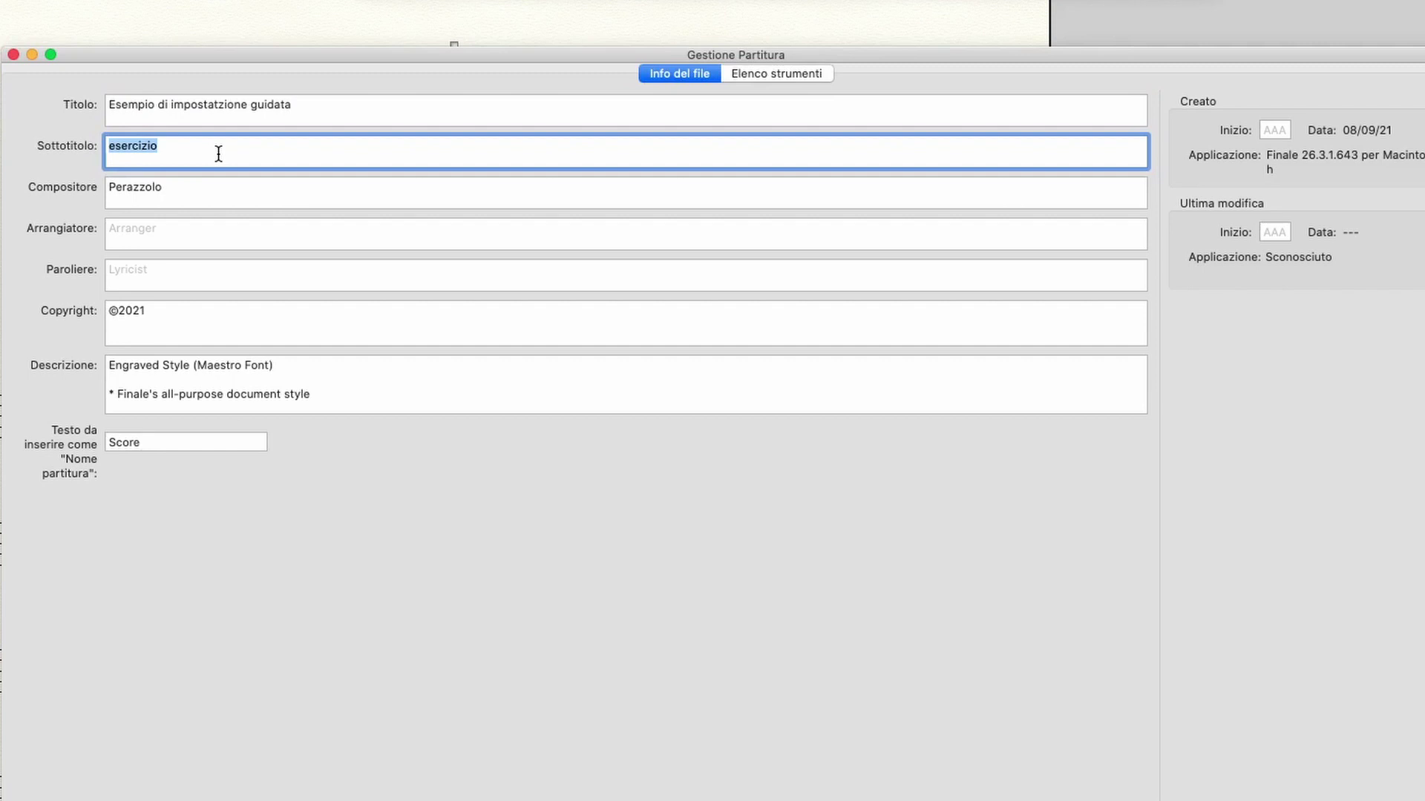
{"action": "type", "text": "ESERCIZIO"}
{"action": "left_click", "coordinate": [262, 222]}
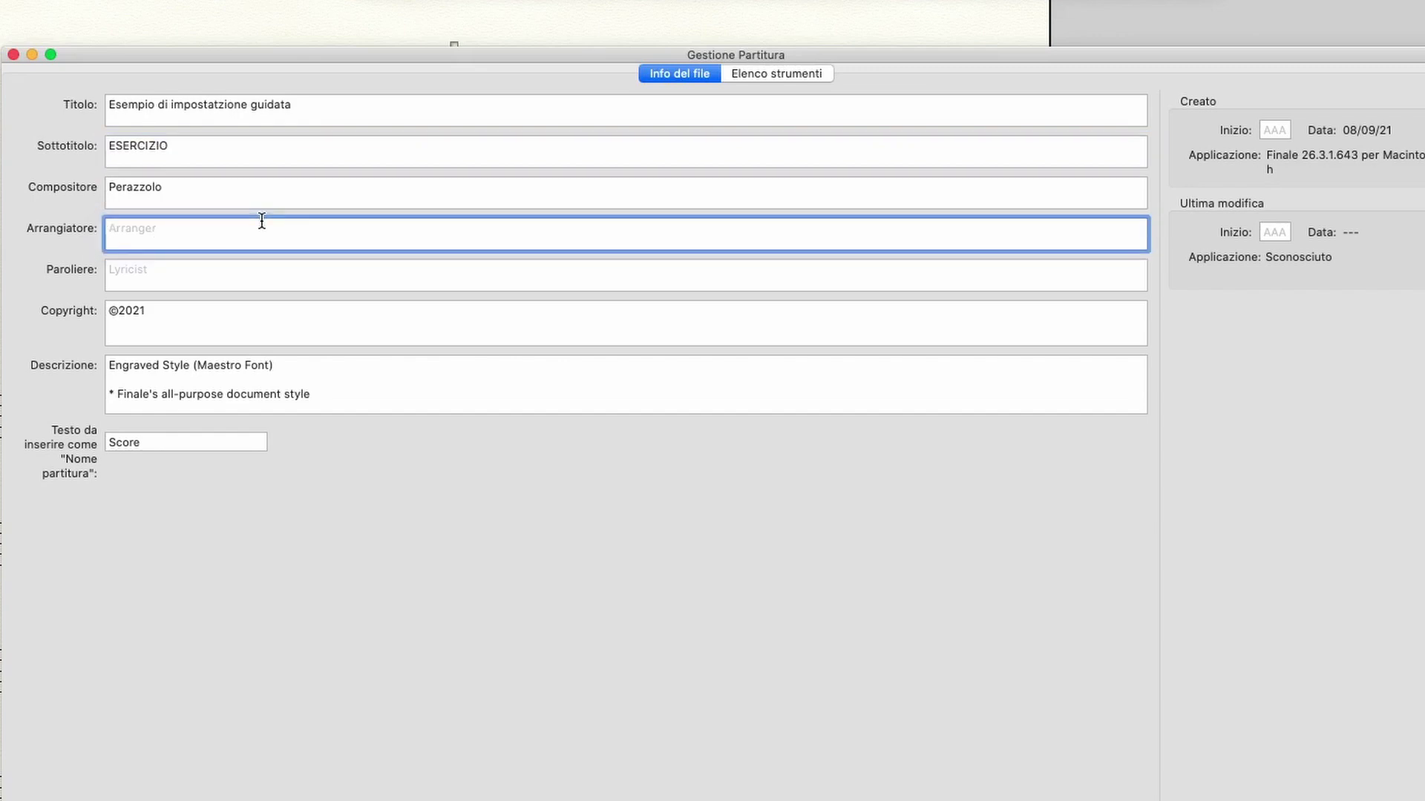
{"action": "type", "text": "Cristiano"}
Change the copyright text to "© 09-09-2021" and close Gestione Partitura to check the score page.
{"action": "left_click", "coordinate": [119, 312]}
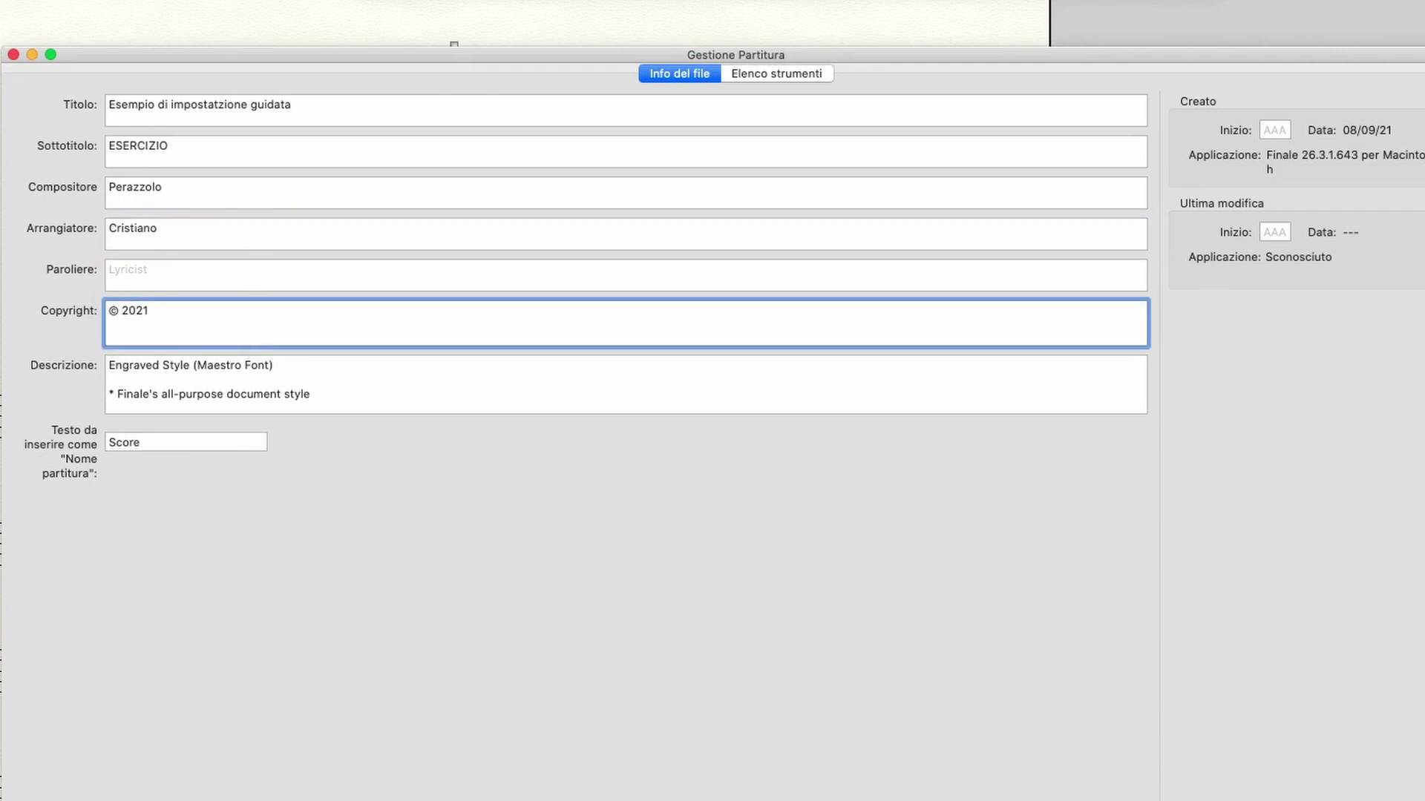
{"action": "type", "text": "09-09-"}
{"action": "left_click", "coordinate": [14, 54]}
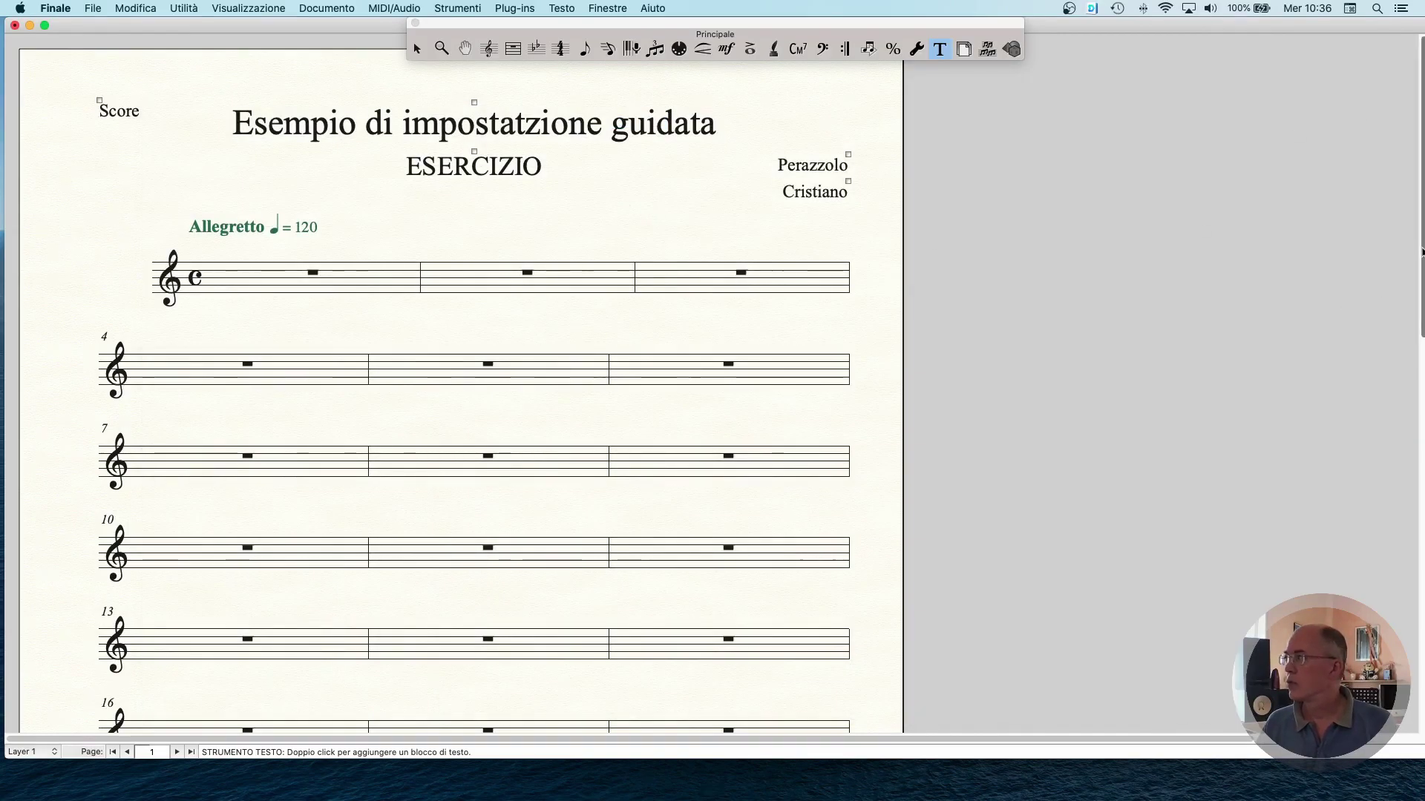
{"action": "left_click_drag", "start_coordinate": [1421, 252], "coordinate": [1371, 134]}
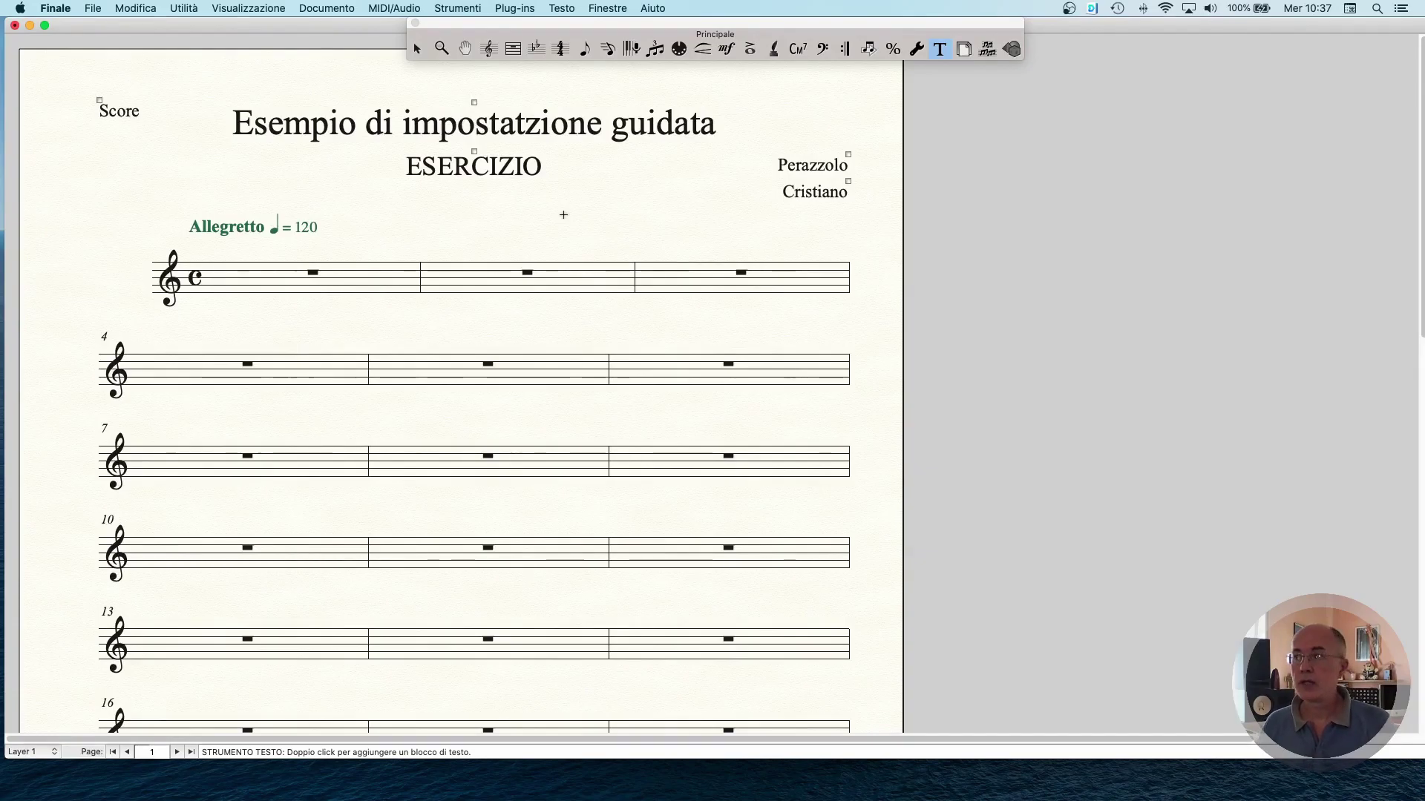
Correct the title's spelling to "Esempio di impostazione guidata" in Gestione Partitura and return to the score.
{"action": "left_click", "coordinate": [474, 102]}
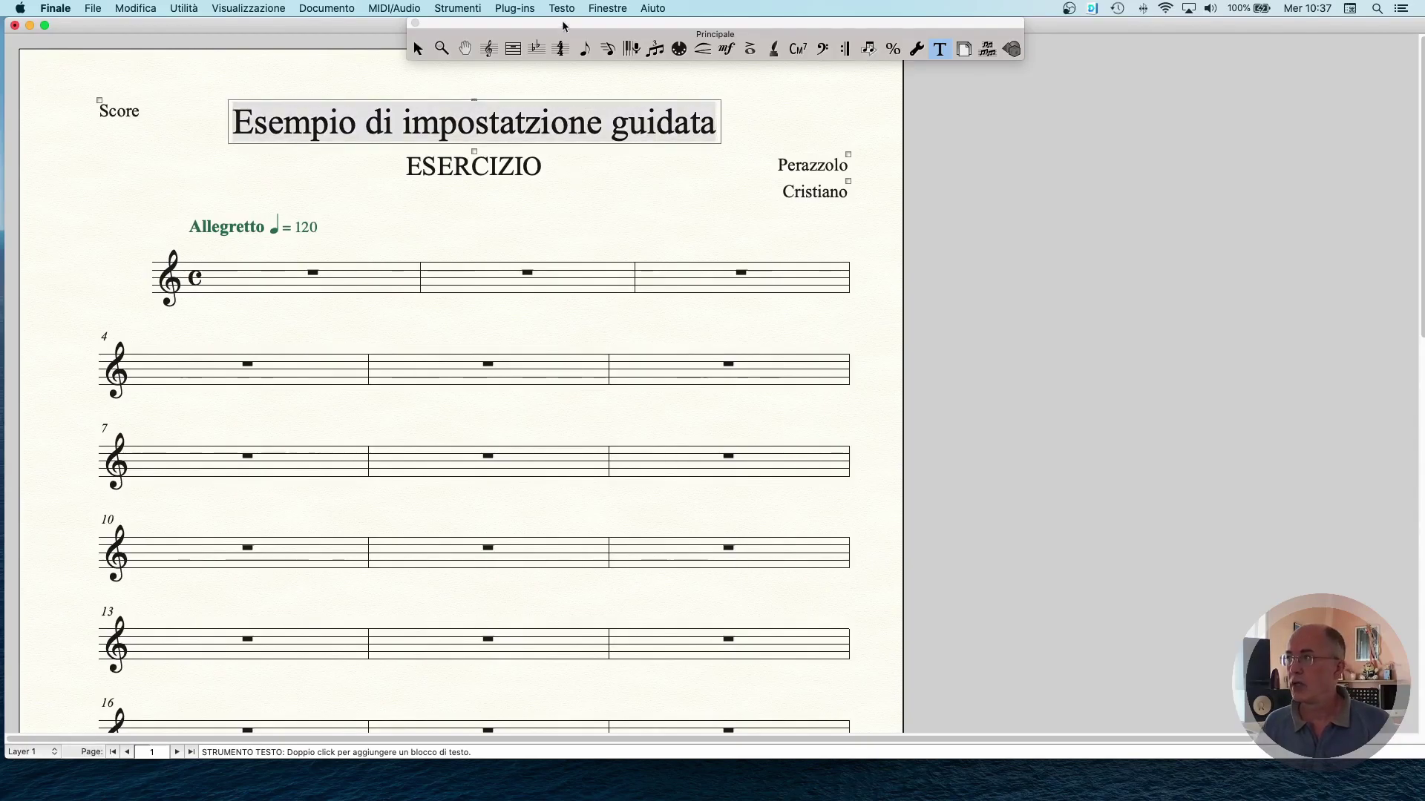
{"action": "left_click", "coordinate": [597, 8]}
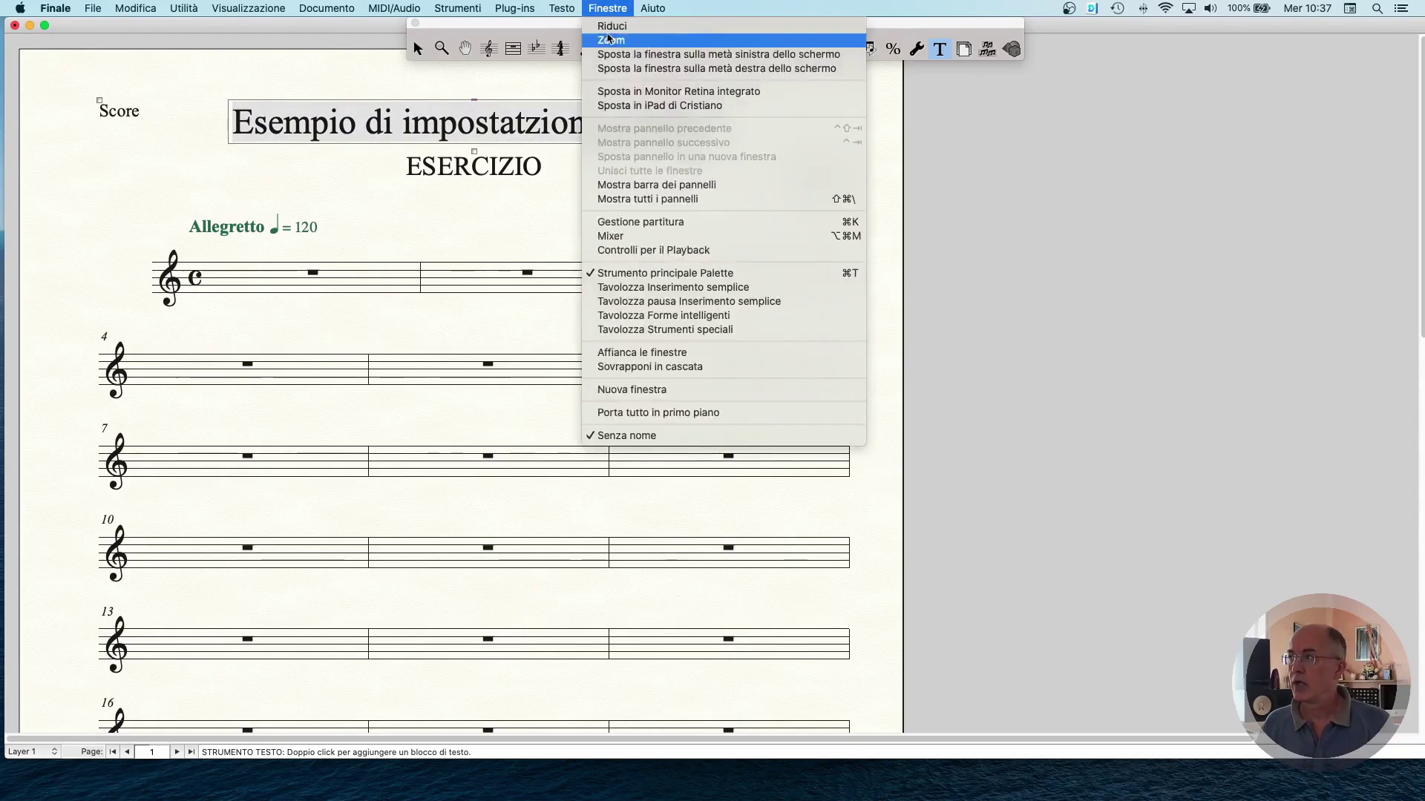
{"action": "left_click", "coordinate": [639, 222]}
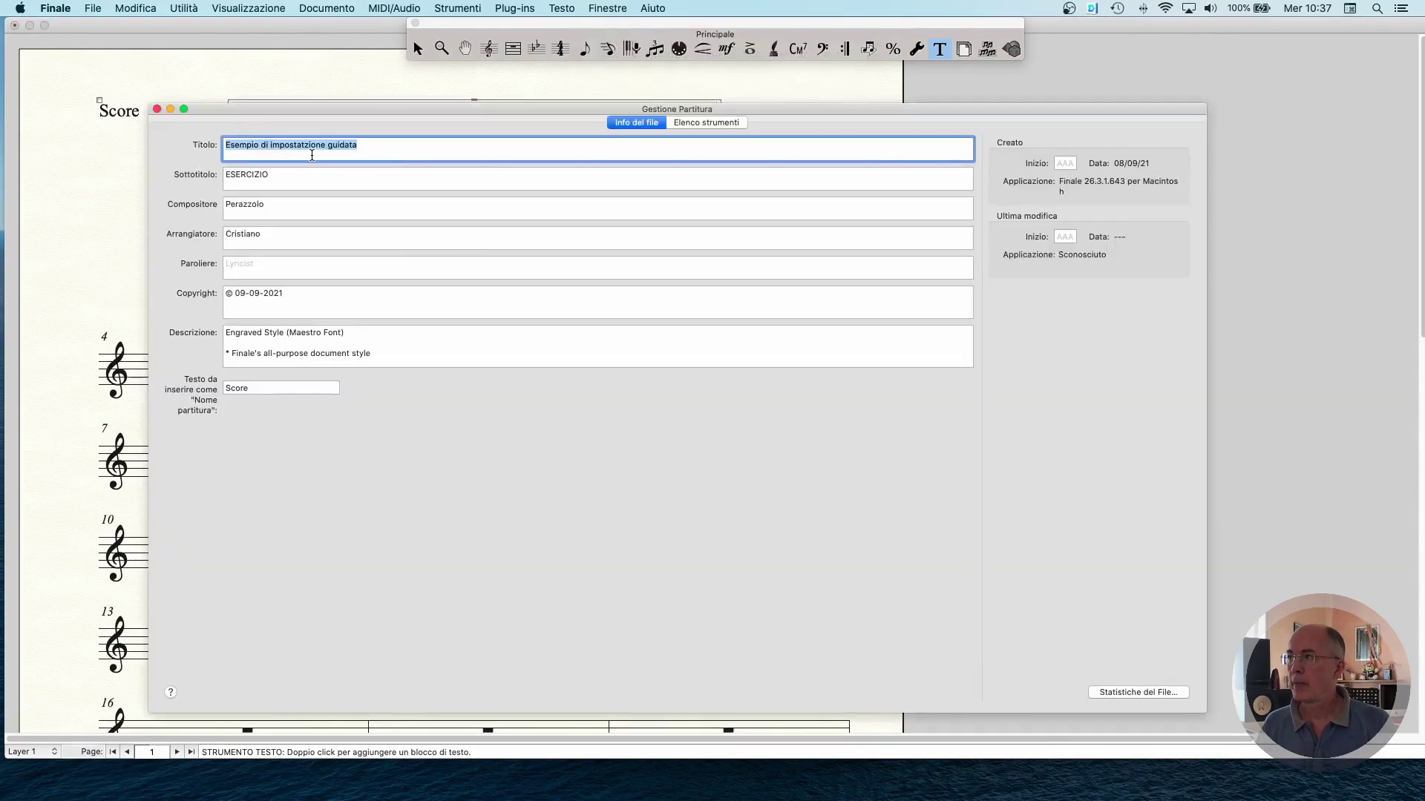
{"action": "left_click", "coordinate": [315, 146]}
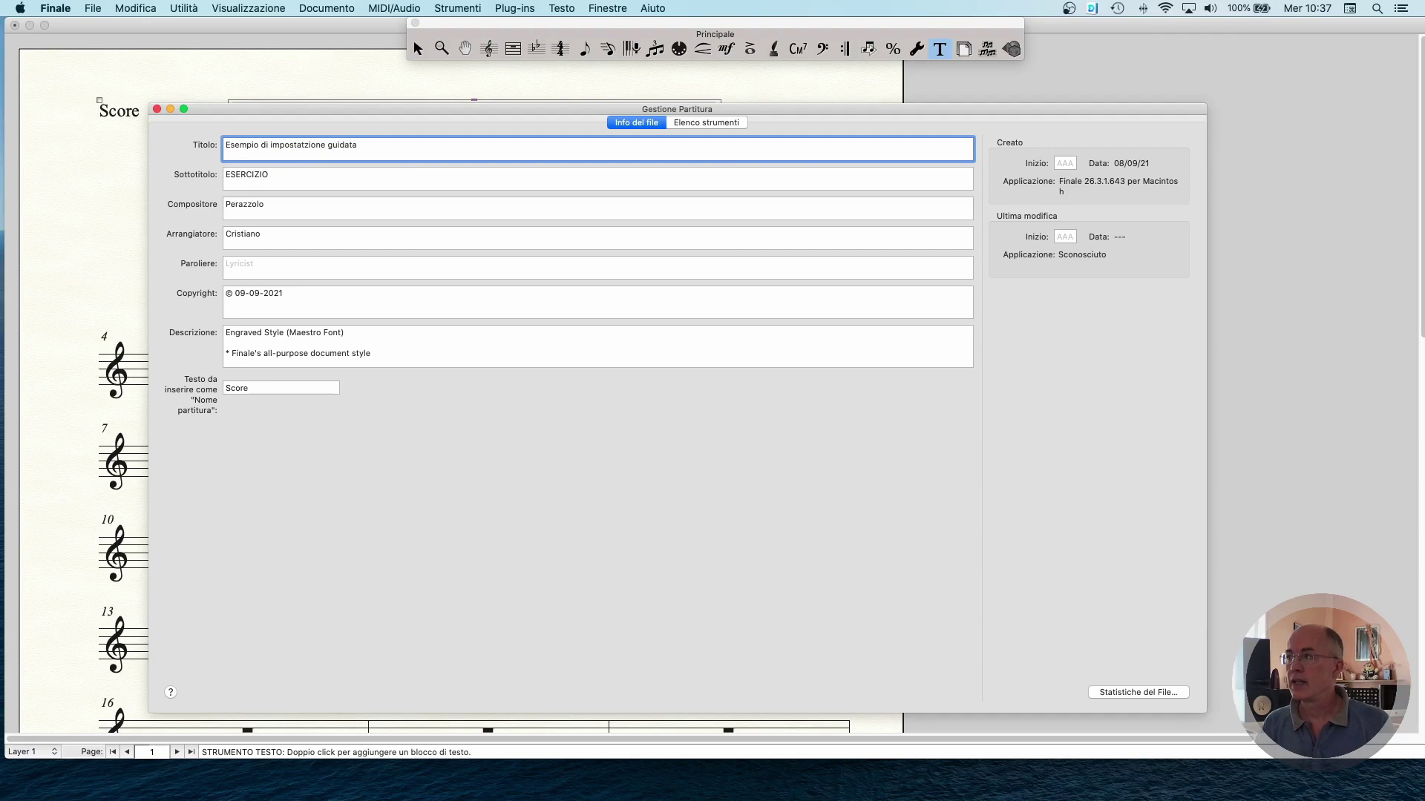
{"action": "key", "text": "BackSpace"}
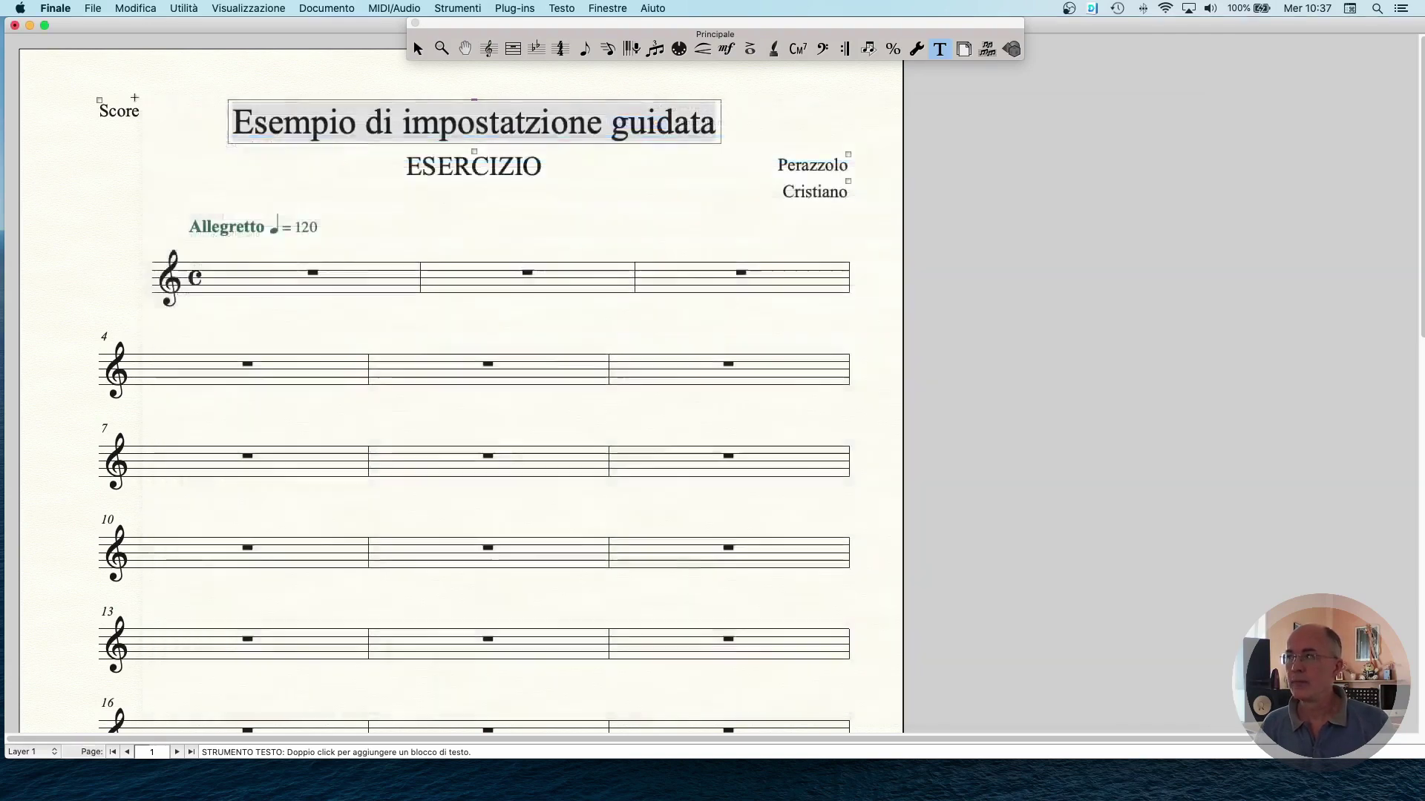
{"action": "left_click", "coordinate": [157, 109]}
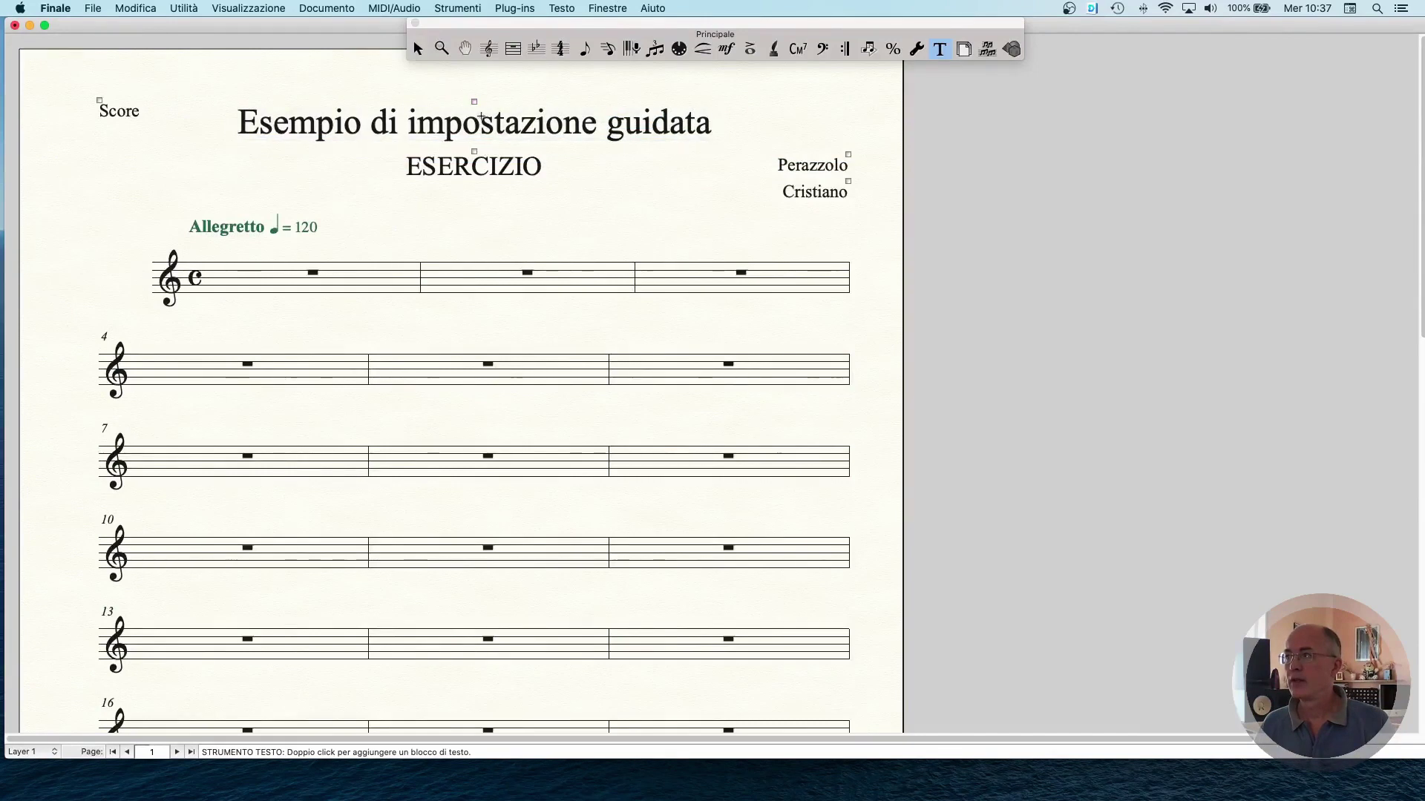